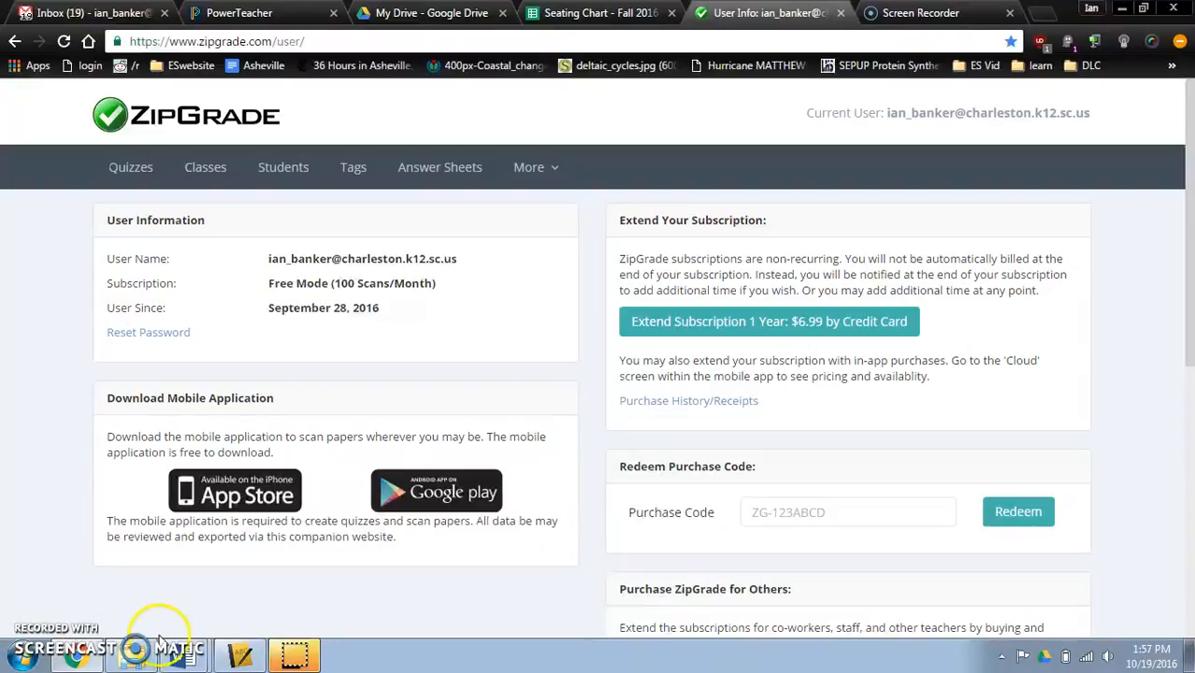
{"action": "left_click", "coordinate": [239, 658]}
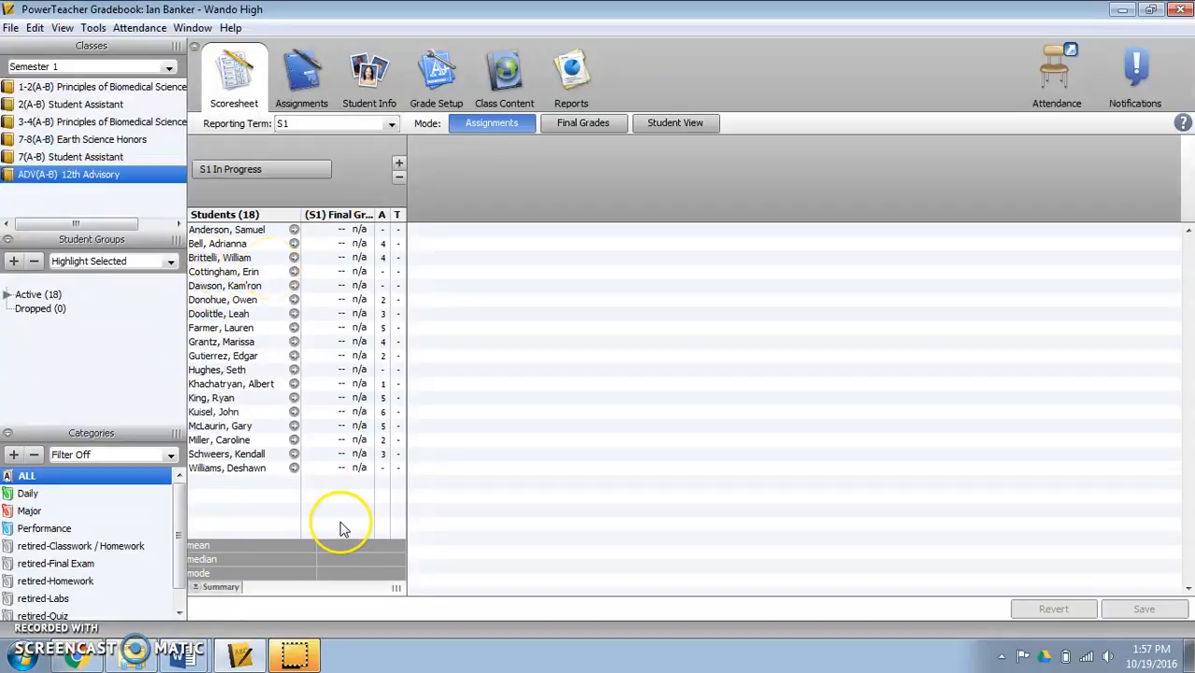
{"action": "left_click", "coordinate": [75, 658]}
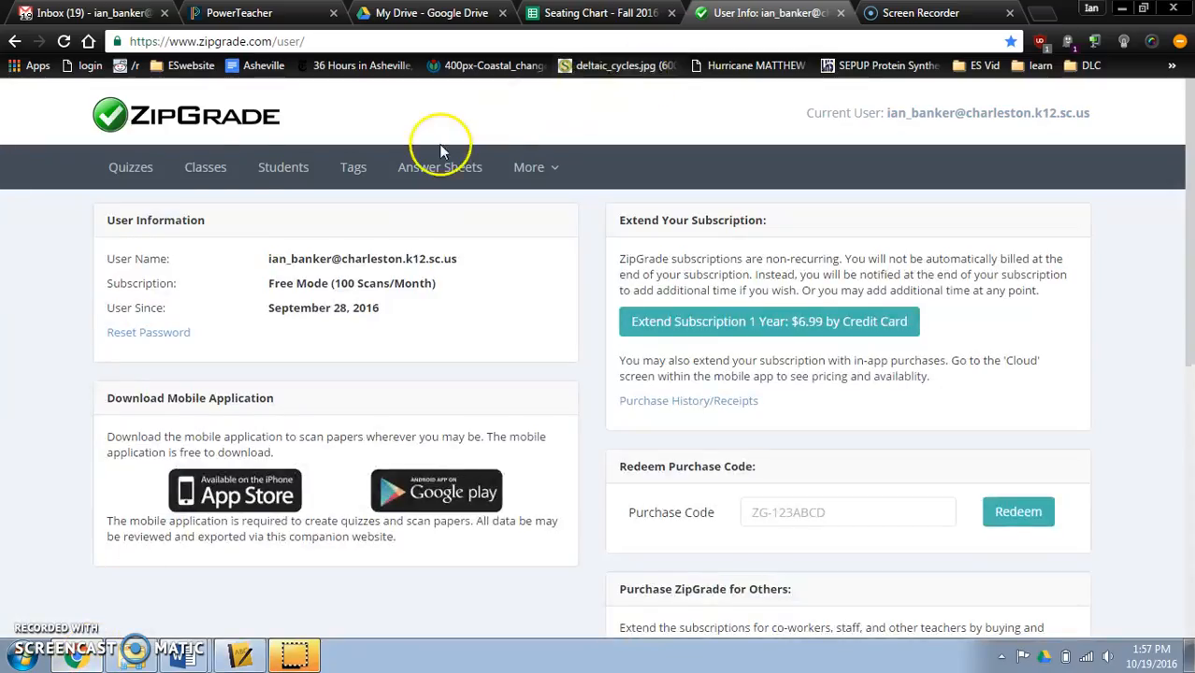
- Add a new class named ZipGrade Demo to the class list and save it
{"action": "left_click", "coordinate": [222, 166]}
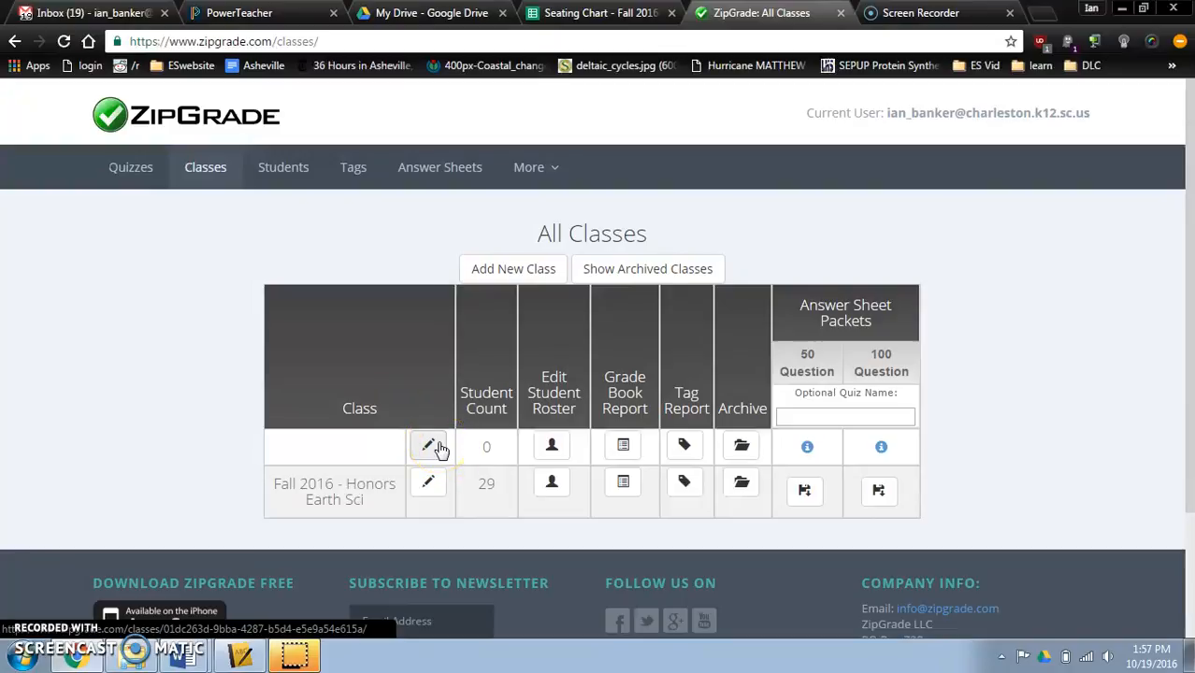
{"action": "left_click", "coordinate": [506, 267]}
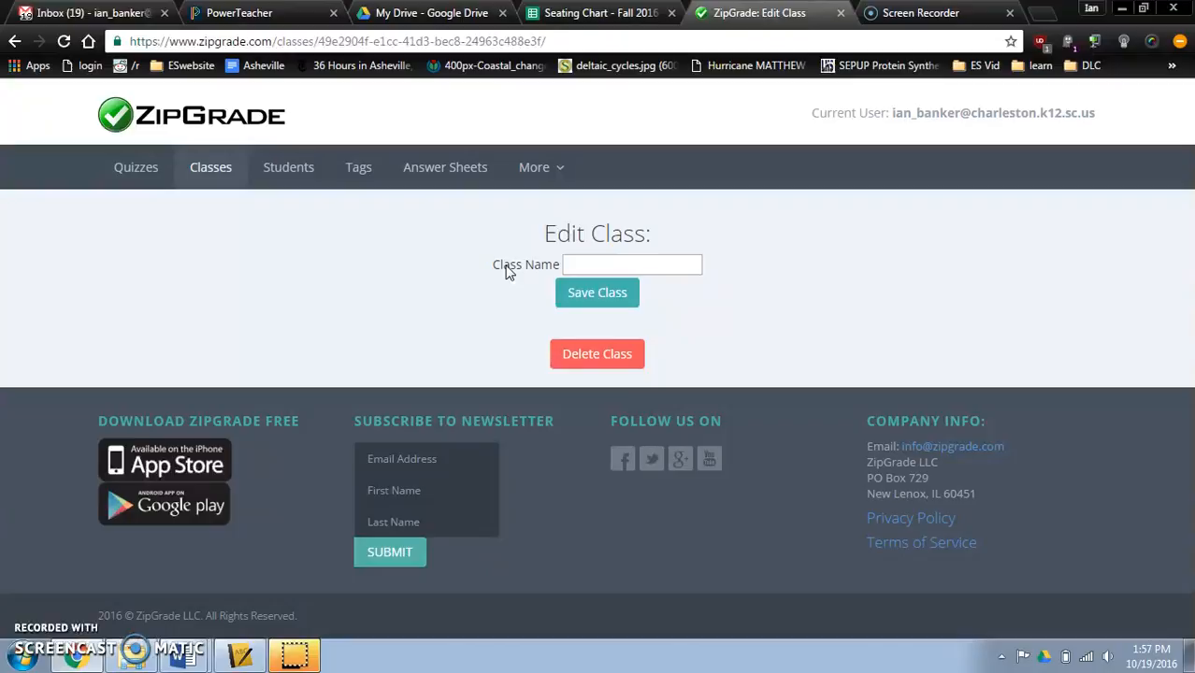
{"action": "left_click", "coordinate": [607, 259]}
{"action": "left_click", "coordinate": [609, 259]}
{"action": "type", "text": "Zip"}
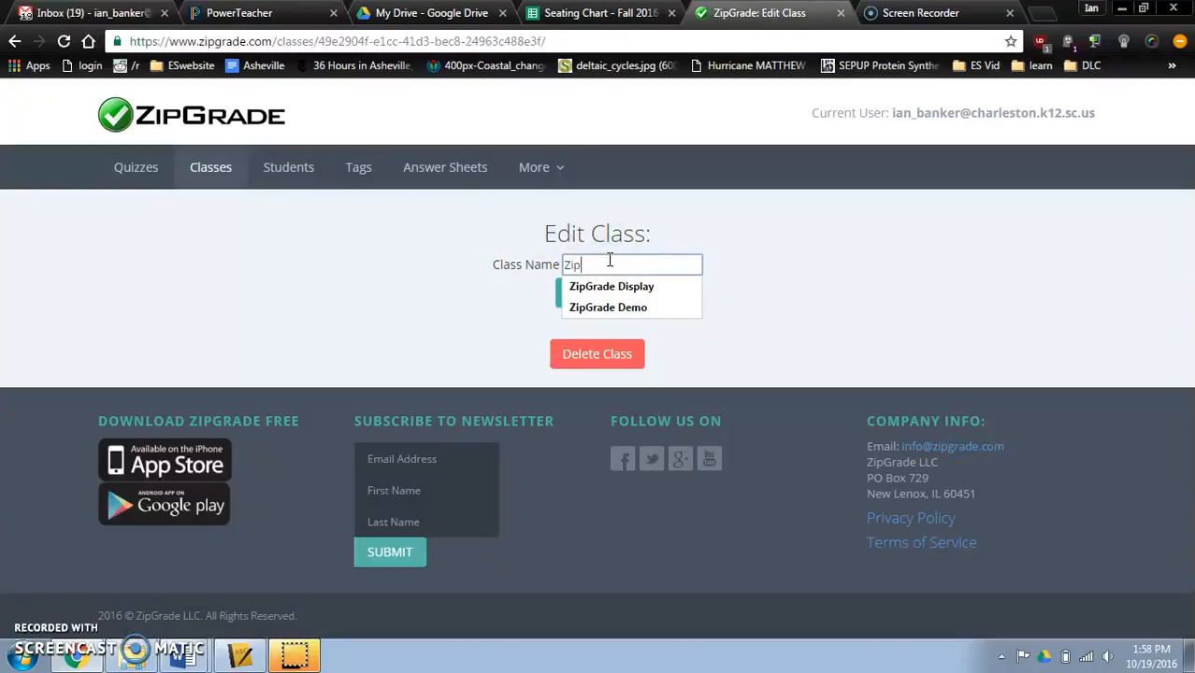
{"action": "left_click", "coordinate": [608, 307]}
{"action": "left_click", "coordinate": [606, 297]}
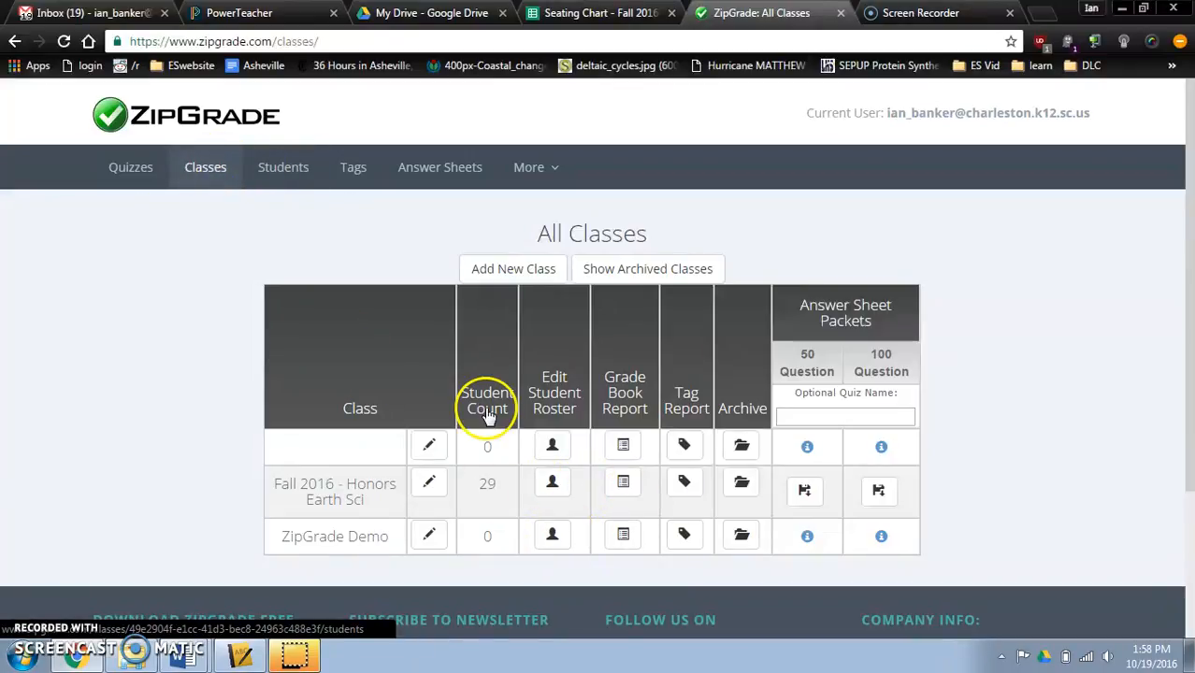
- Open the CSV student import page and view its sample file
{"action": "left_click", "coordinate": [288, 167]}
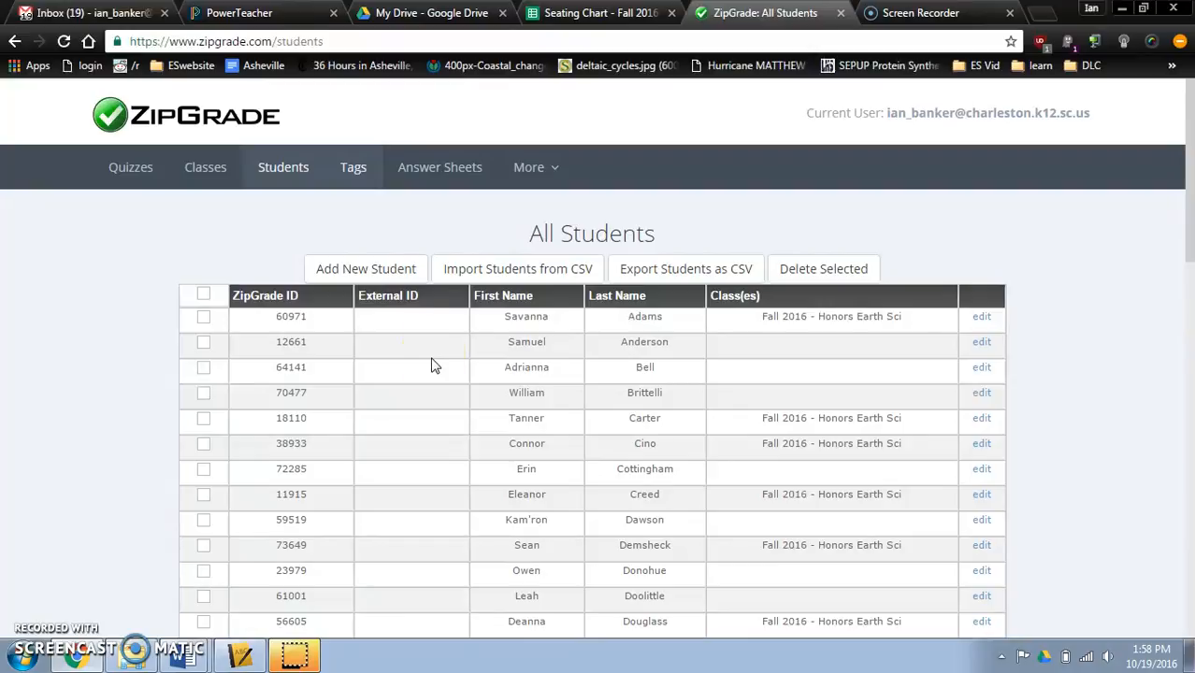
{"action": "left_click", "coordinate": [516, 271]}
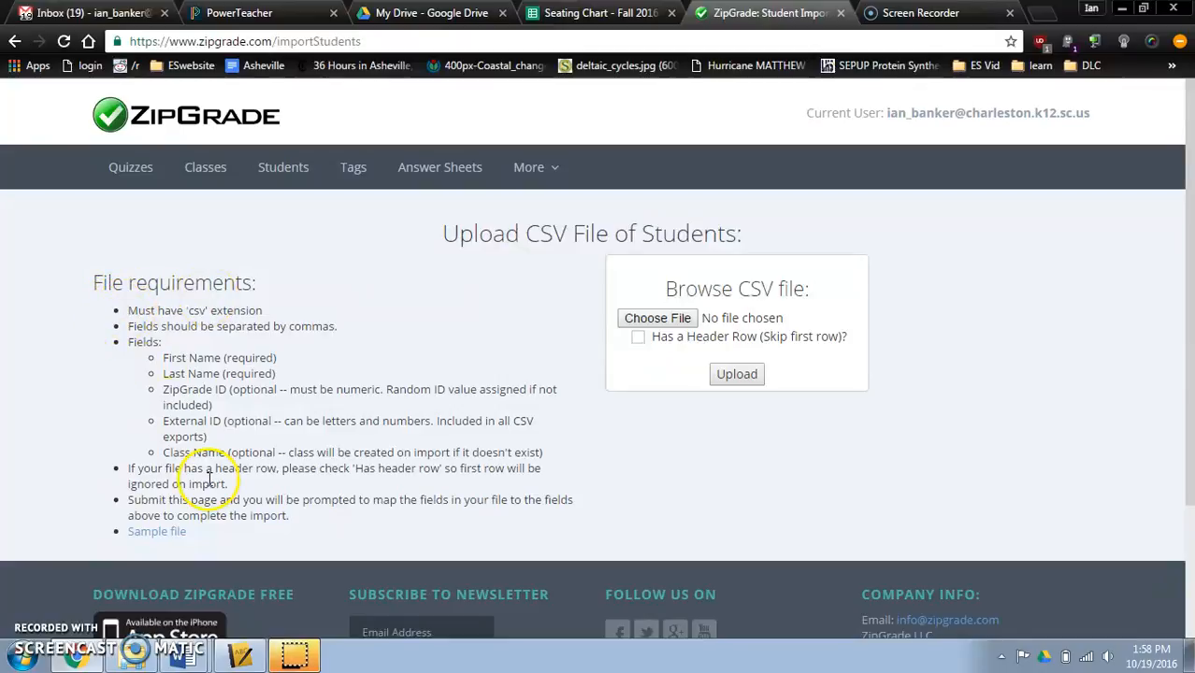
{"action": "mouse_move", "coordinate": [248, 660]}
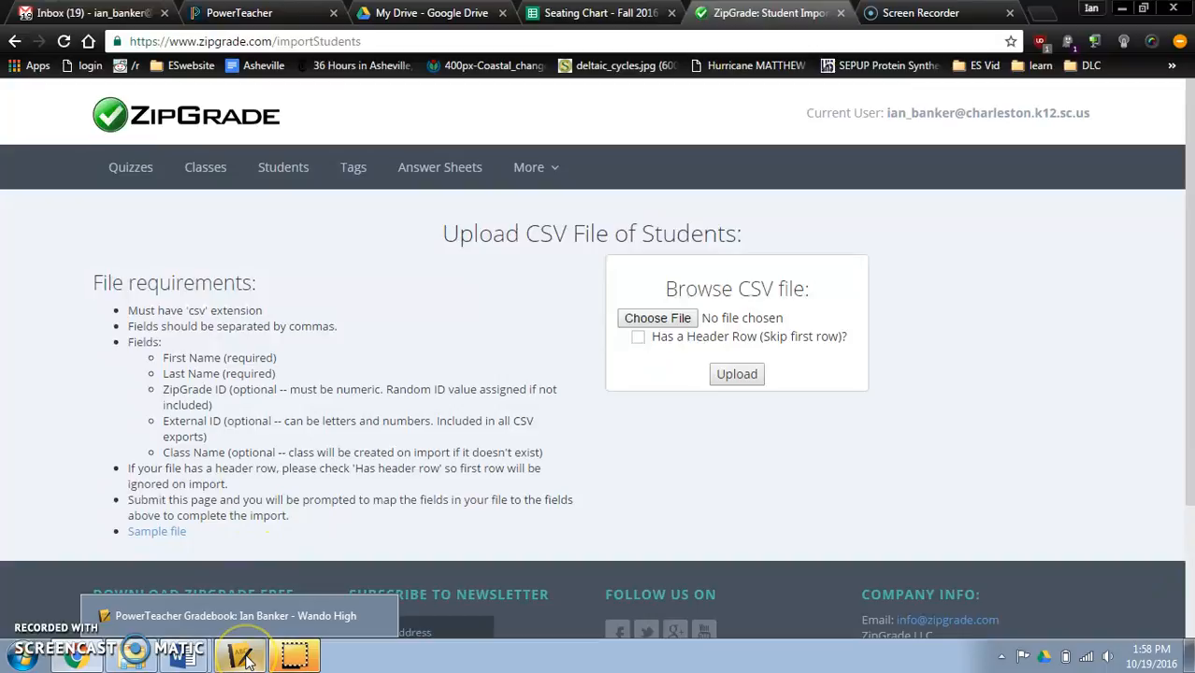
{"action": "left_click", "coordinate": [166, 533]}
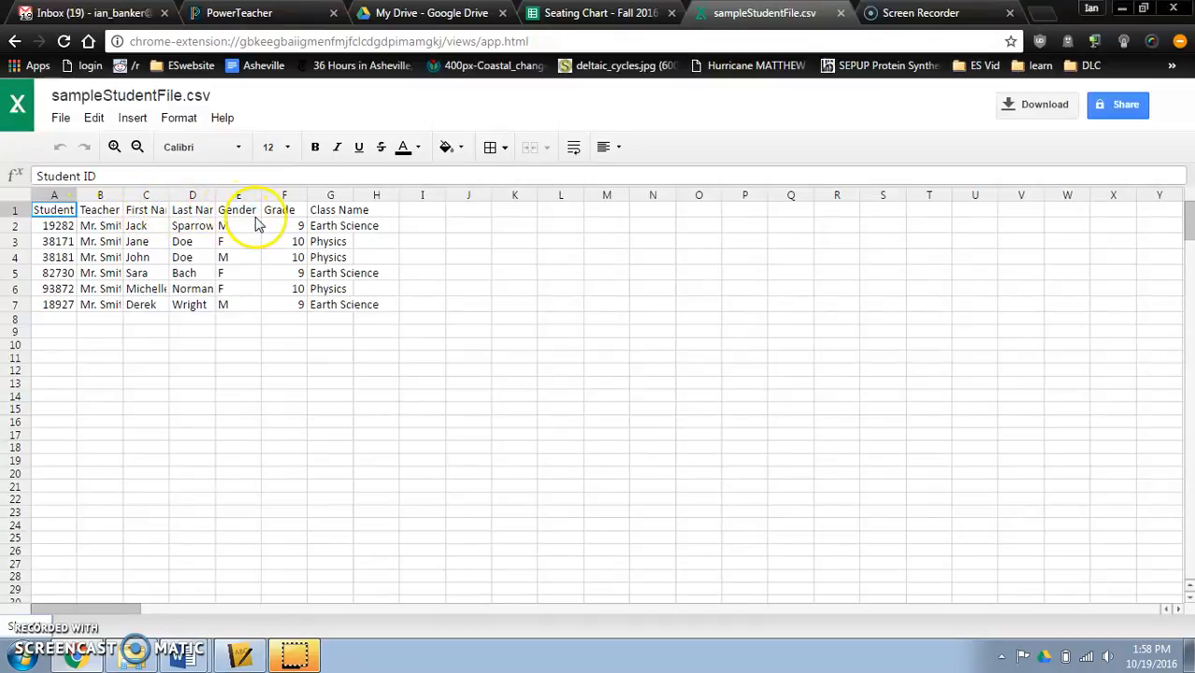
- Examine the First Name, Last Name and Class Name columns of the sample file and return to the import page without saving
{"action": "left_click_drag", "start_coordinate": [146, 197], "coordinate": [184, 190]}
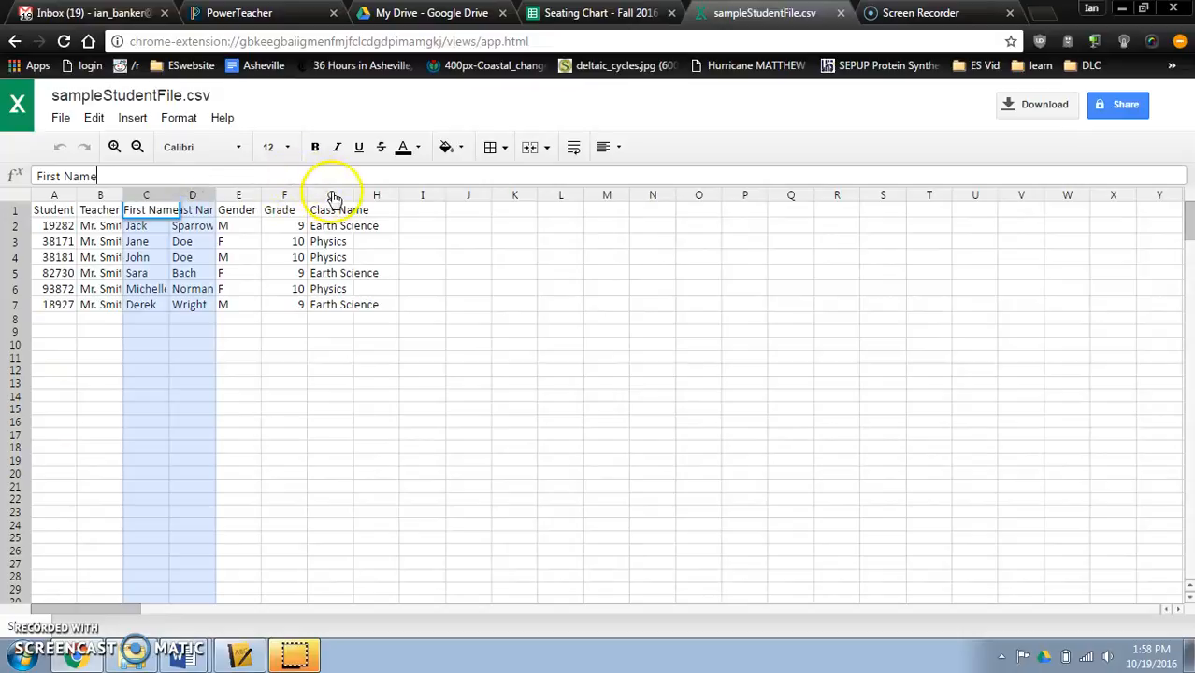
{"action": "left_click", "coordinate": [332, 194]}
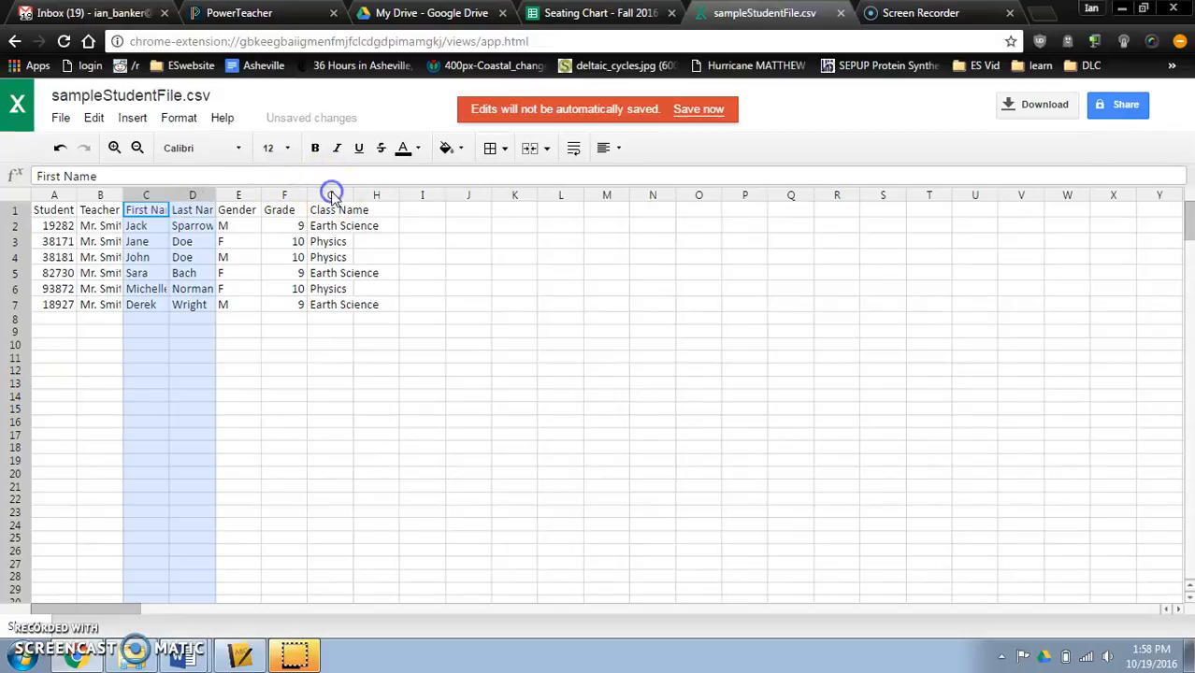
{"action": "left_click", "coordinate": [313, 357]}
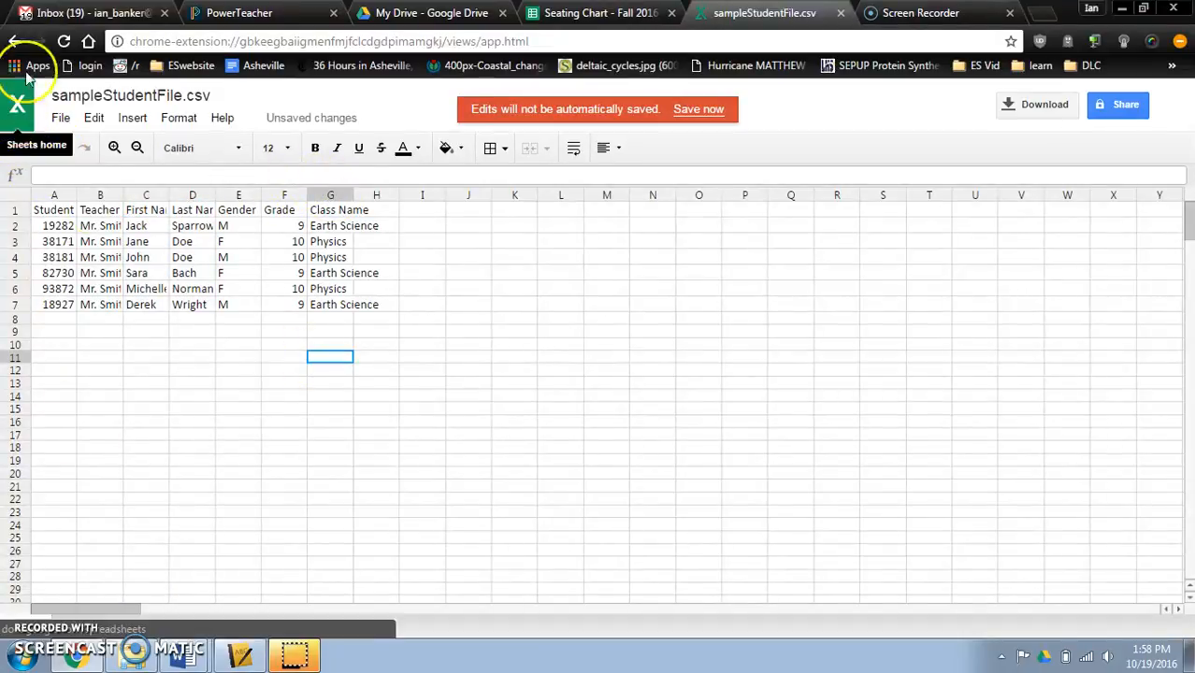
{"action": "left_click", "coordinate": [15, 42]}
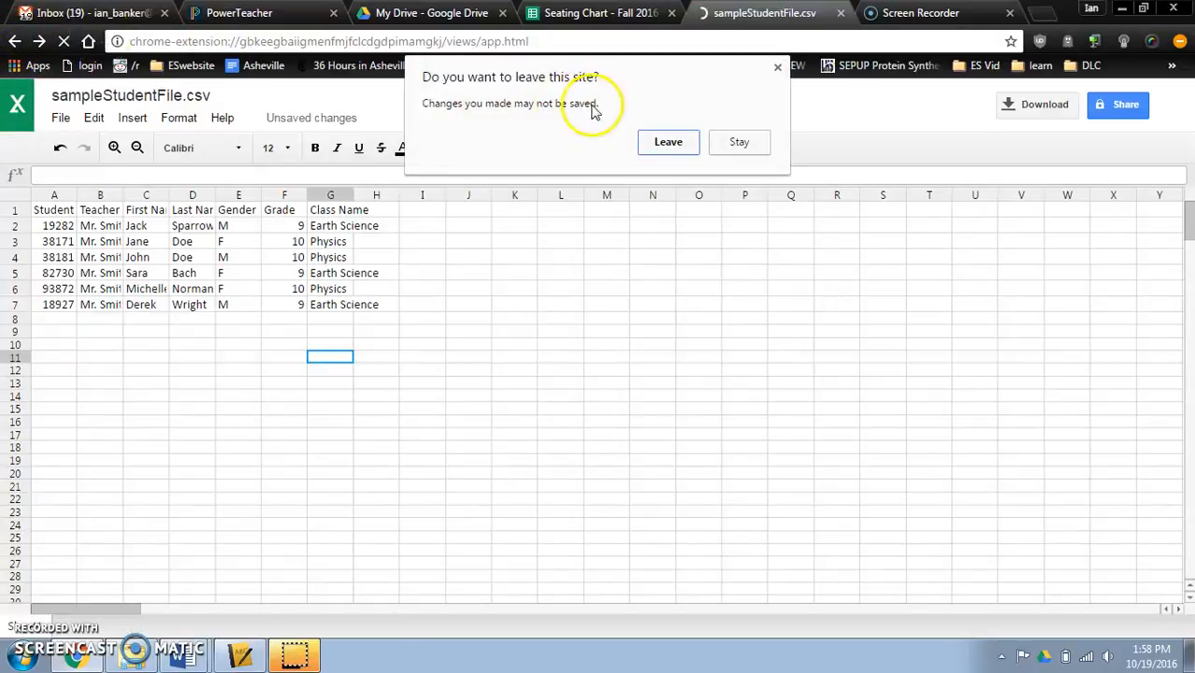
{"action": "left_click", "coordinate": [670, 142]}
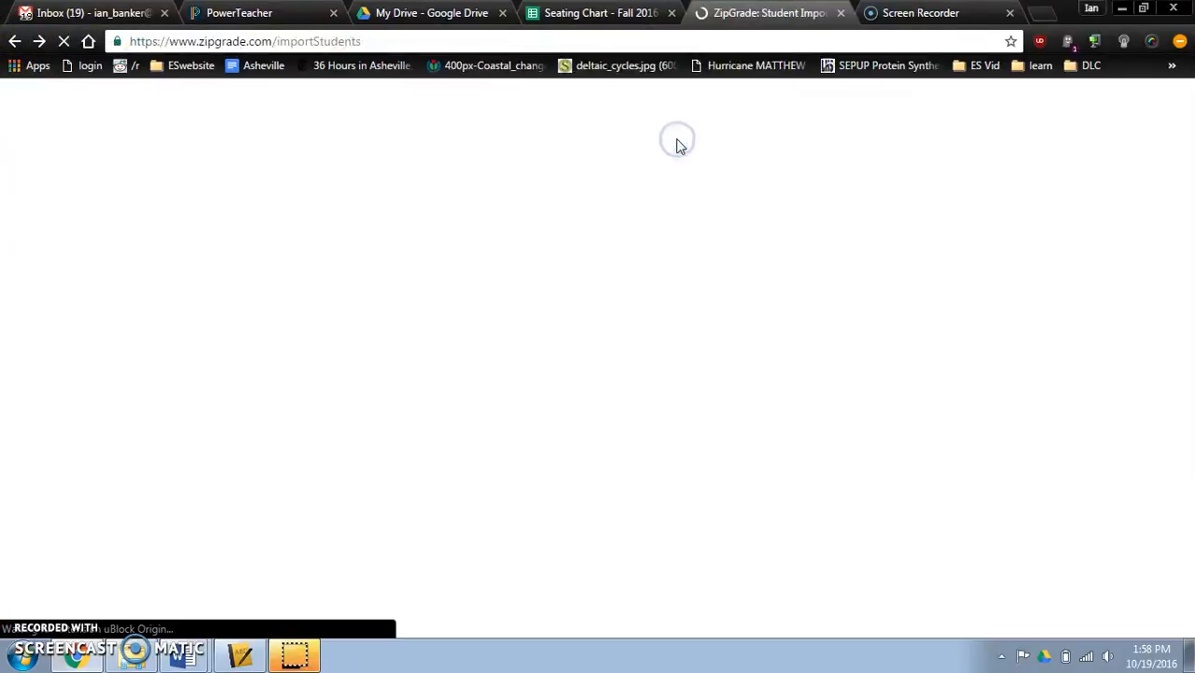
- Switch to PowerTeacher Gradebook and open the Student Roster report for the 12th Advisory class
{"action": "left_click", "coordinate": [258, 659]}
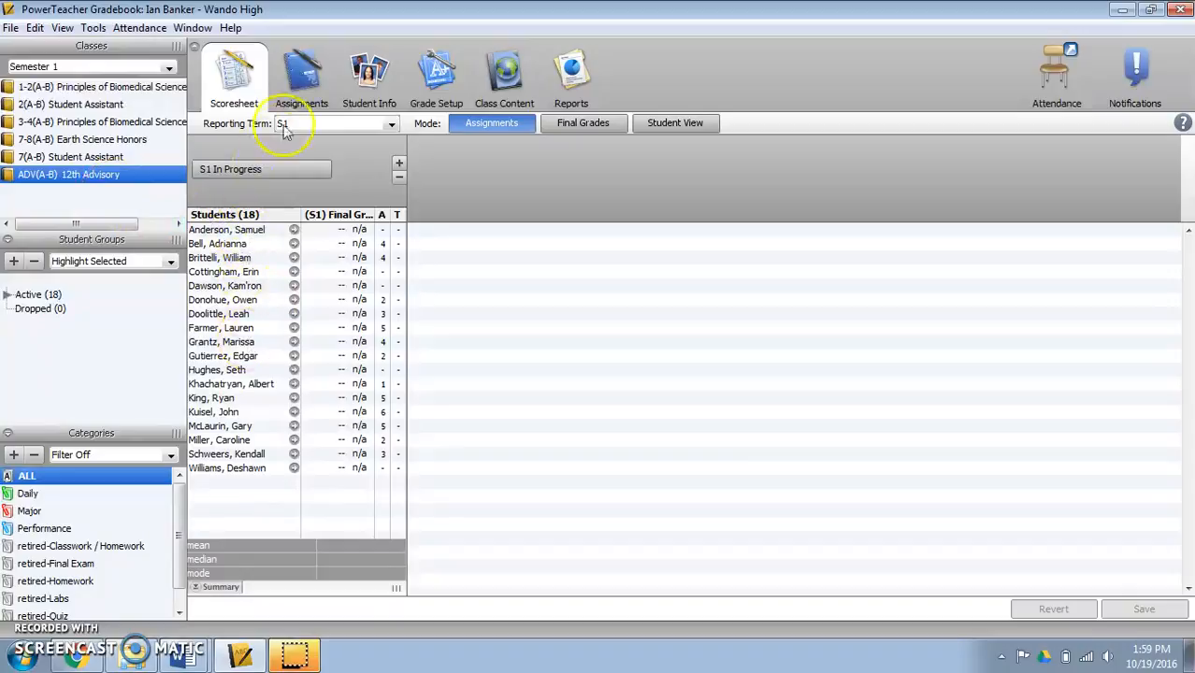
{"action": "left_click", "coordinate": [574, 75]}
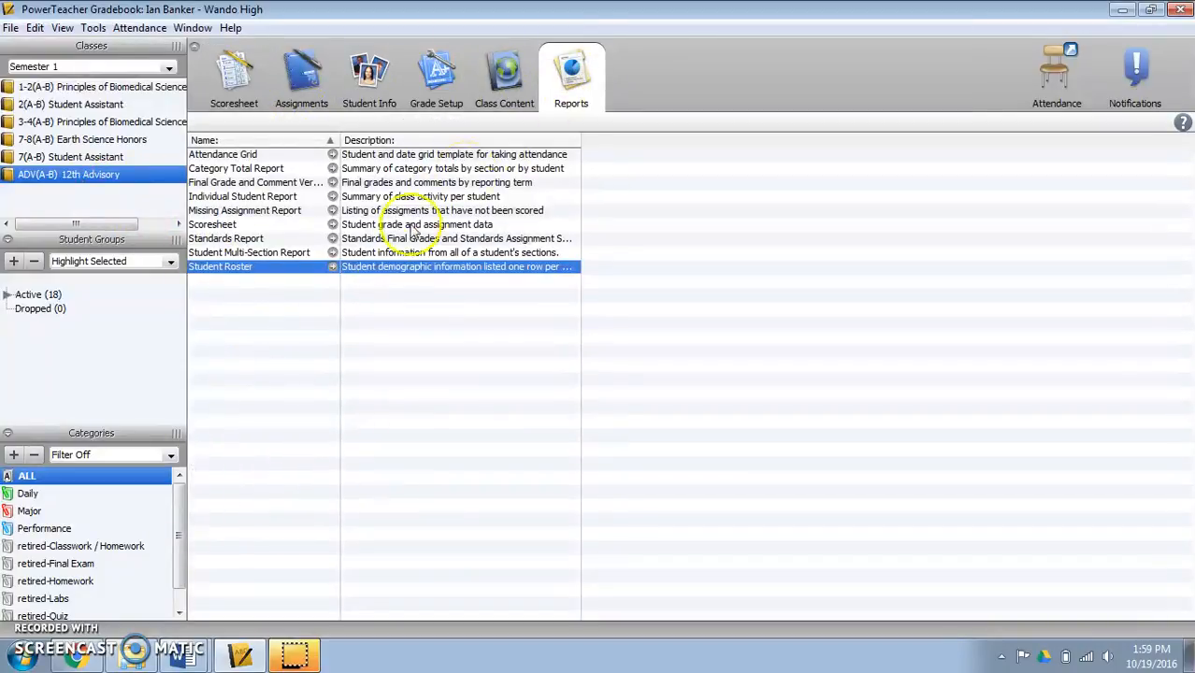
{"action": "left_click", "coordinate": [334, 267]}
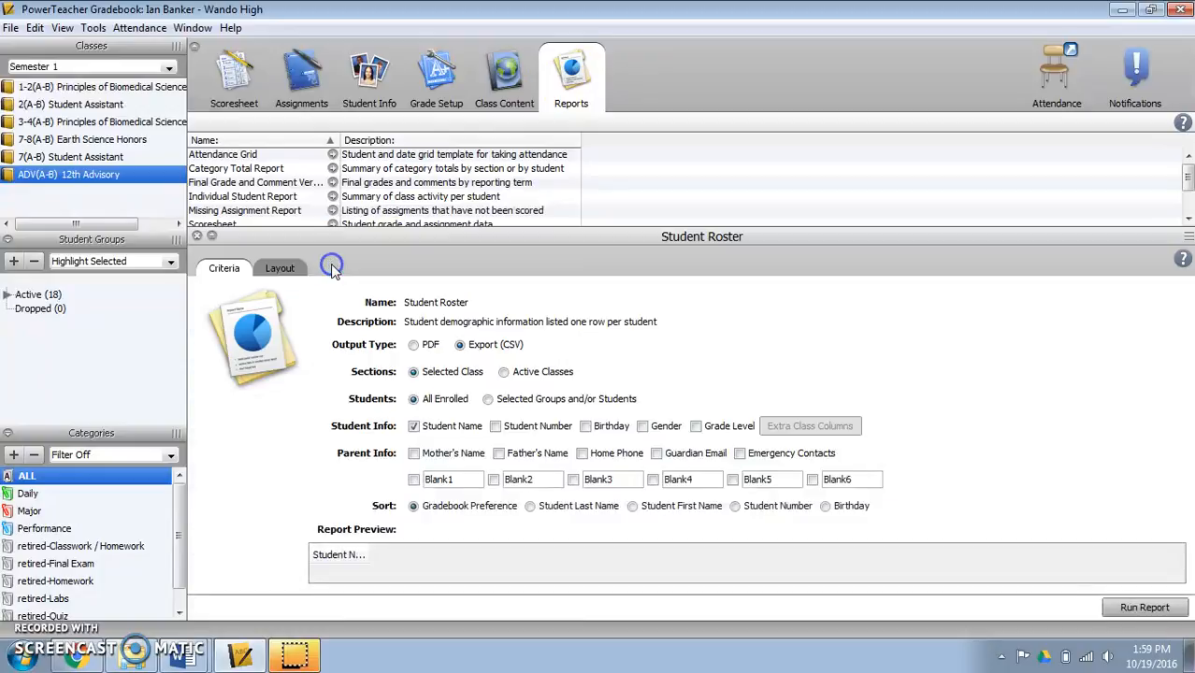
- Run the Student Roster report as Export (CSV) with Student Name included and open the exported file in Excel
{"action": "left_click", "coordinate": [414, 346]}
{"action": "left_click", "coordinate": [462, 347]}
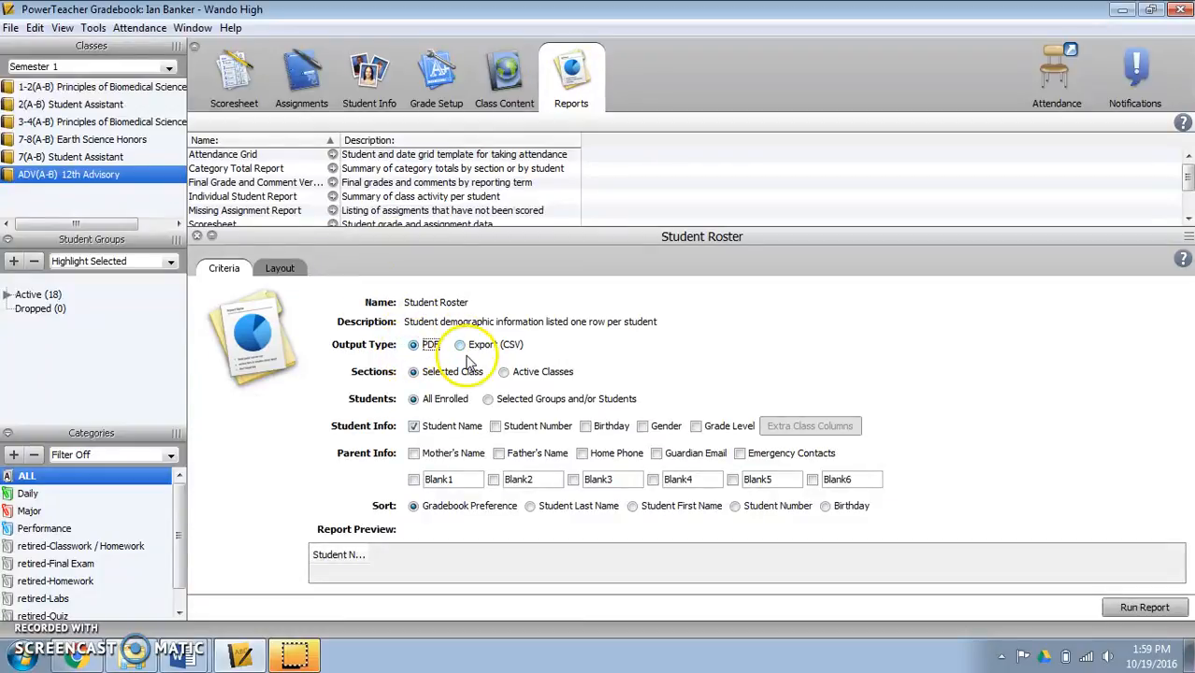
{"action": "left_click", "coordinate": [487, 354]}
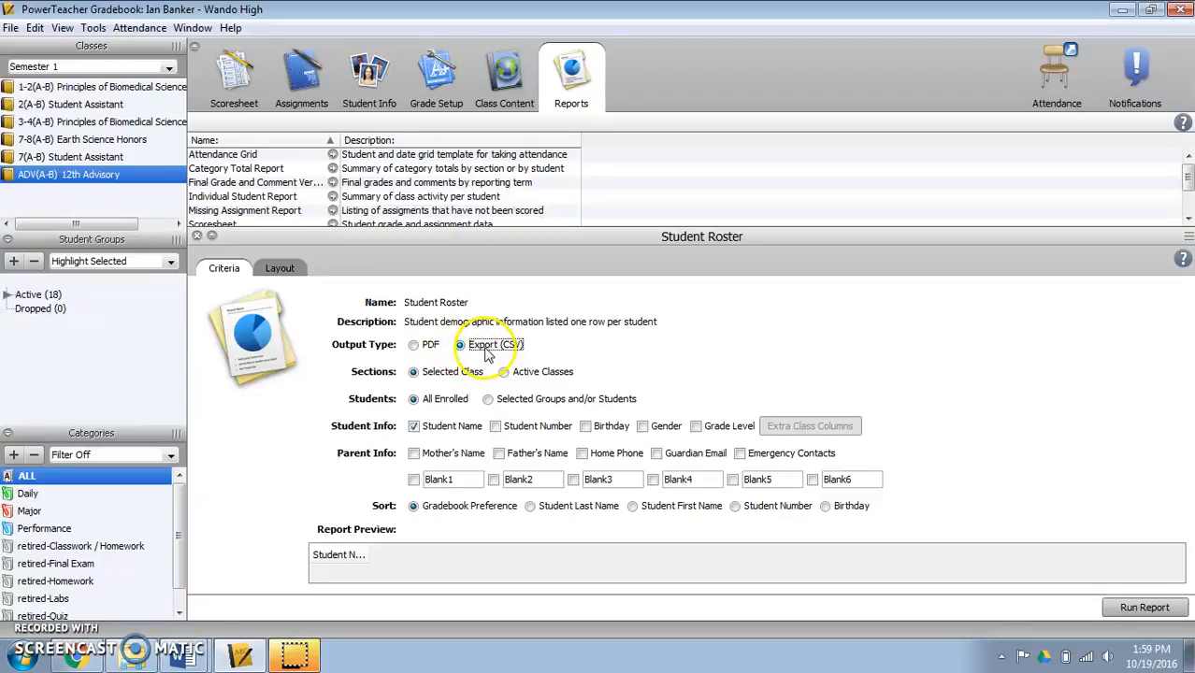
{"action": "left_click", "coordinate": [413, 429]}
{"action": "left_click", "coordinate": [414, 429]}
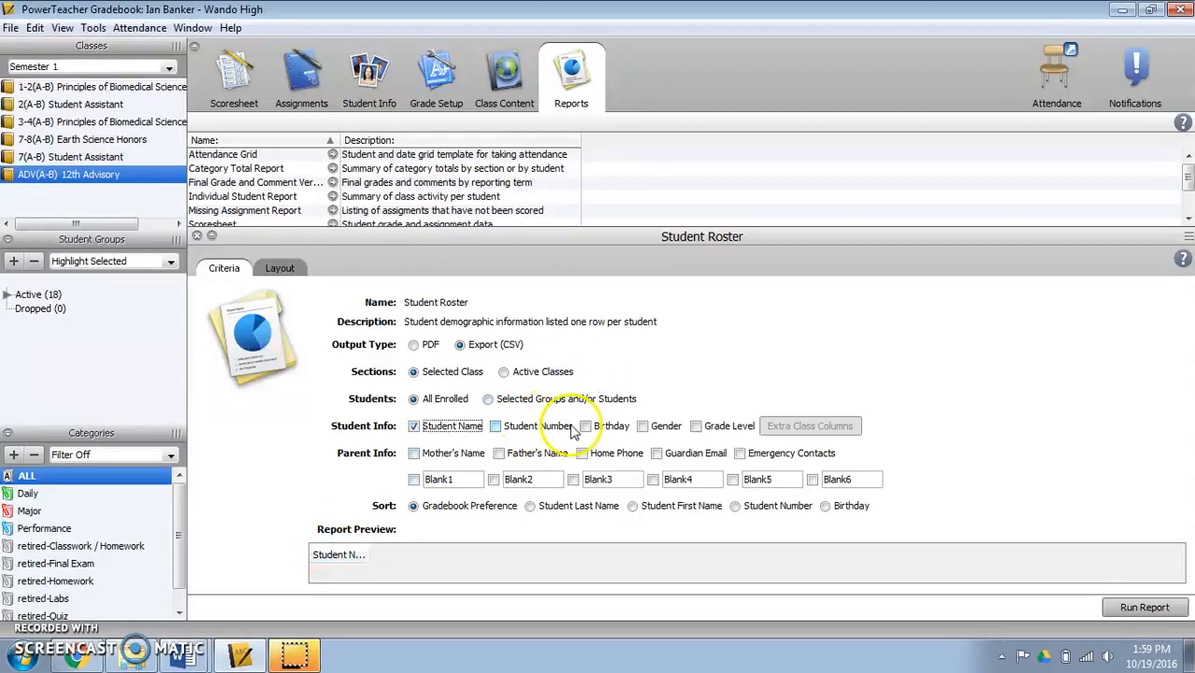
{"action": "left_click", "coordinate": [1127, 610]}
{"action": "left_click", "coordinate": [705, 421]}
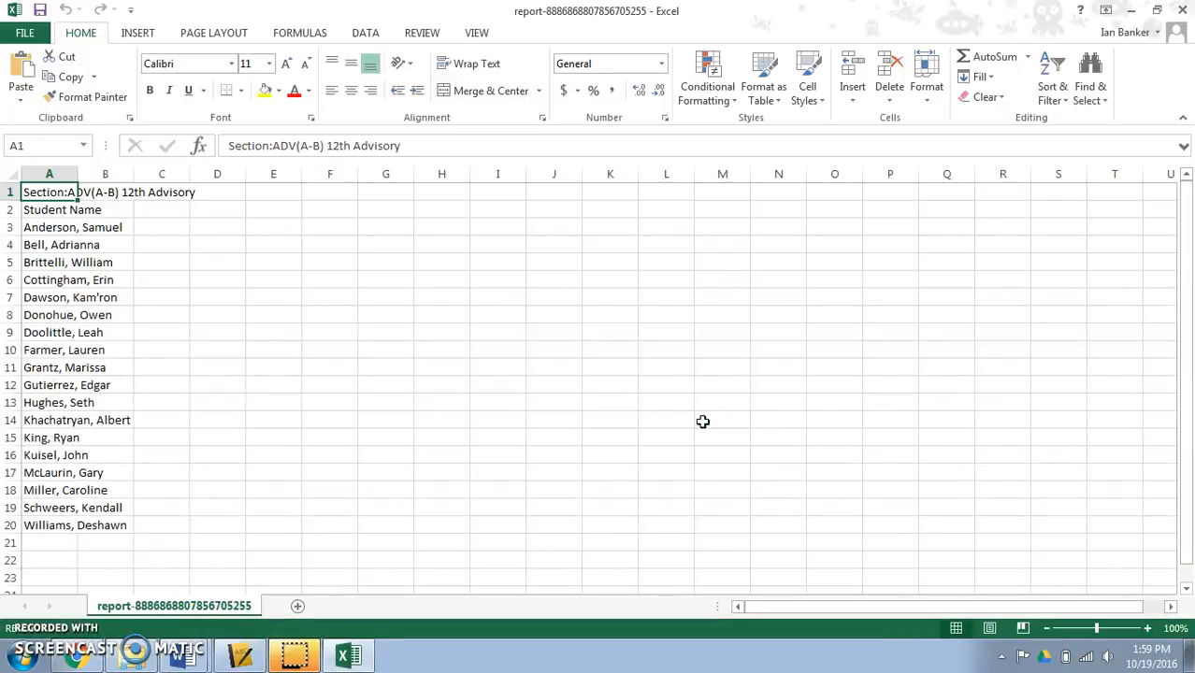
- Widen column A to fit the student names and delete the section title row above the Student Name header
{"action": "left_click_drag", "start_coordinate": [79, 175], "coordinate": [141, 177]}
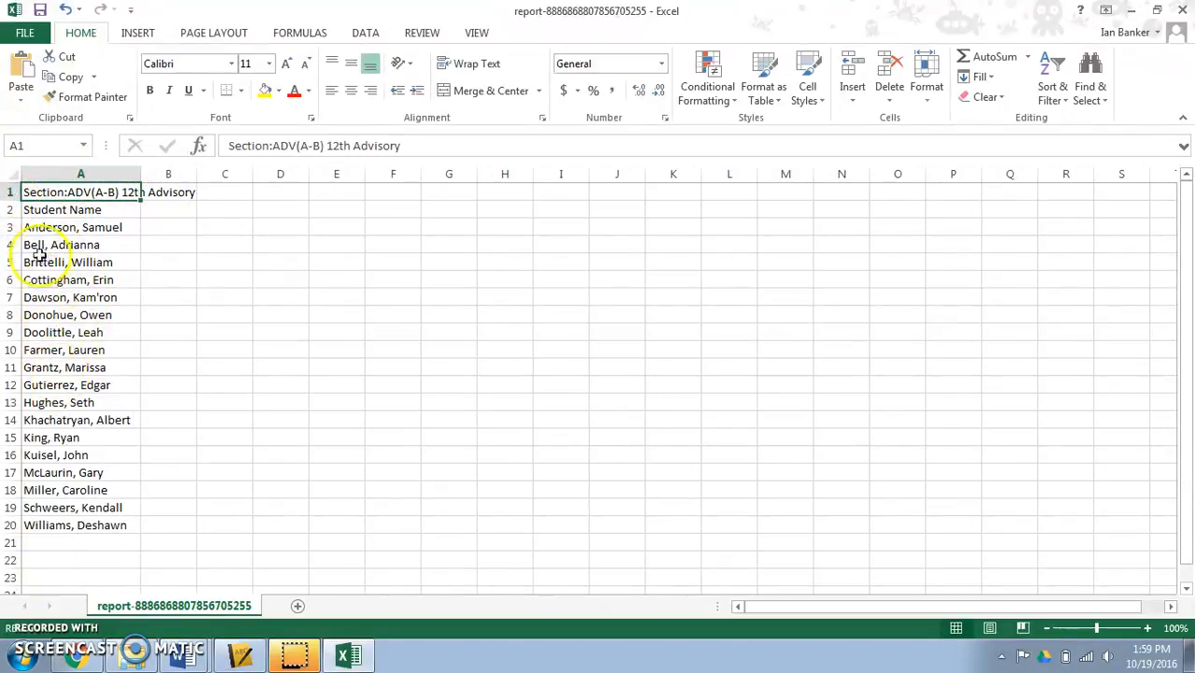
{"action": "left_click", "coordinate": [11, 191]}
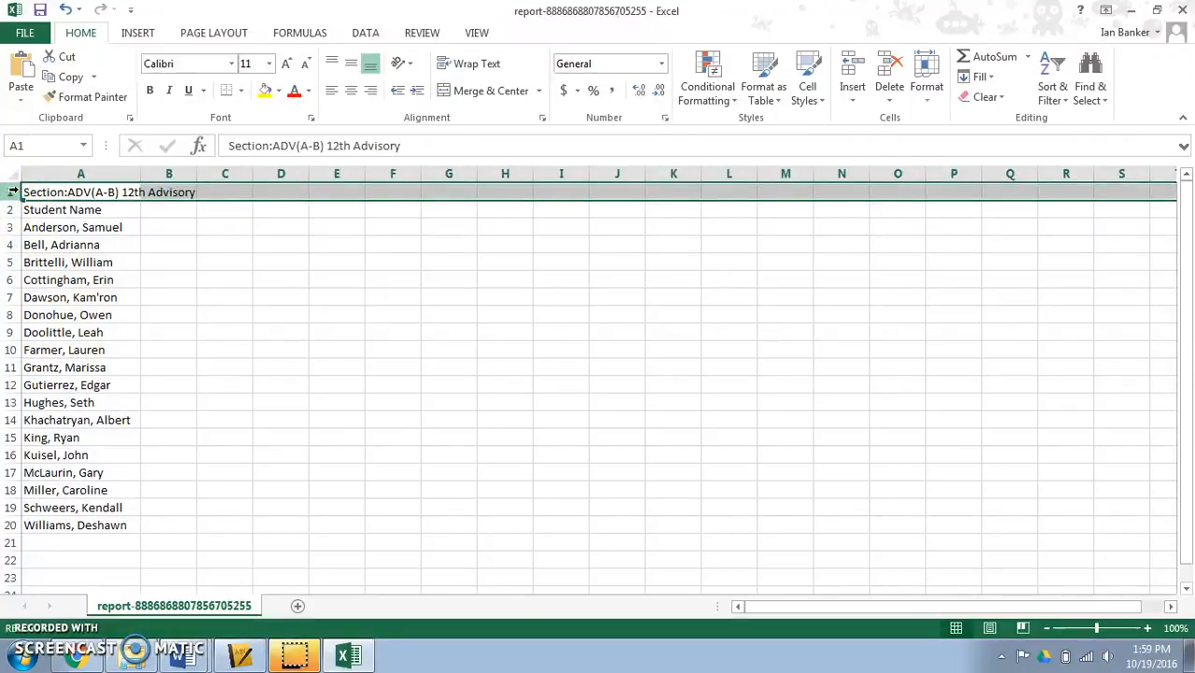
{"action": "right_click", "coordinate": [12, 190]}
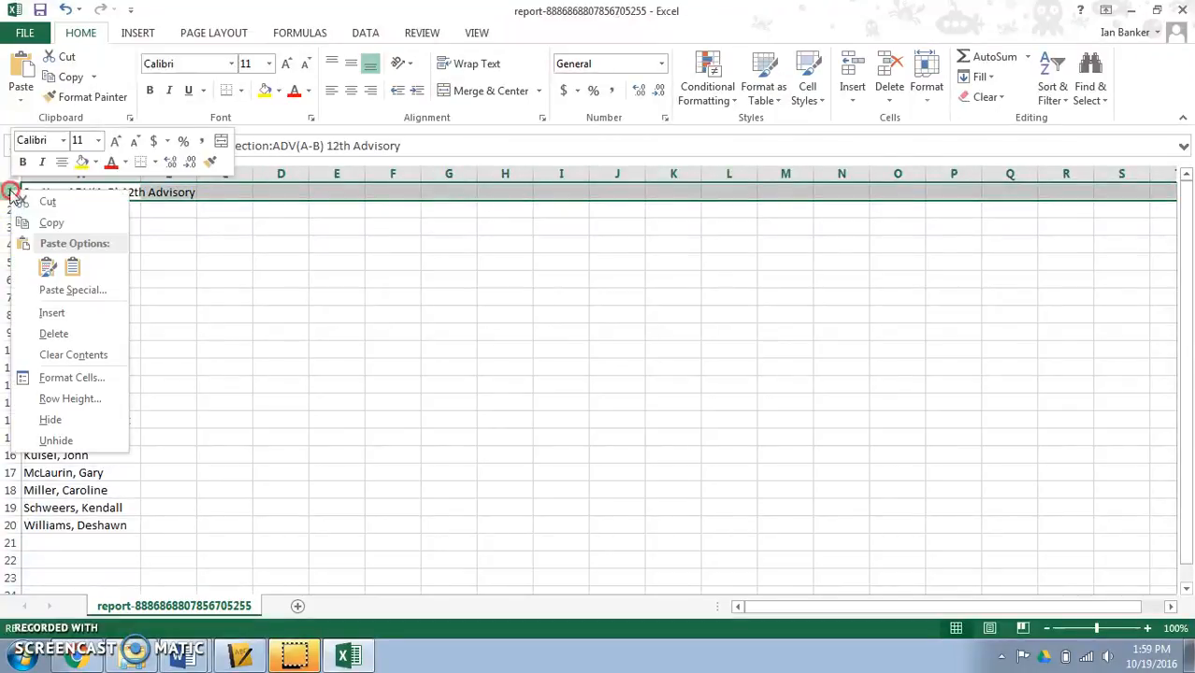
{"action": "left_click", "coordinate": [54, 337]}
{"action": "left_click", "coordinate": [131, 263]}
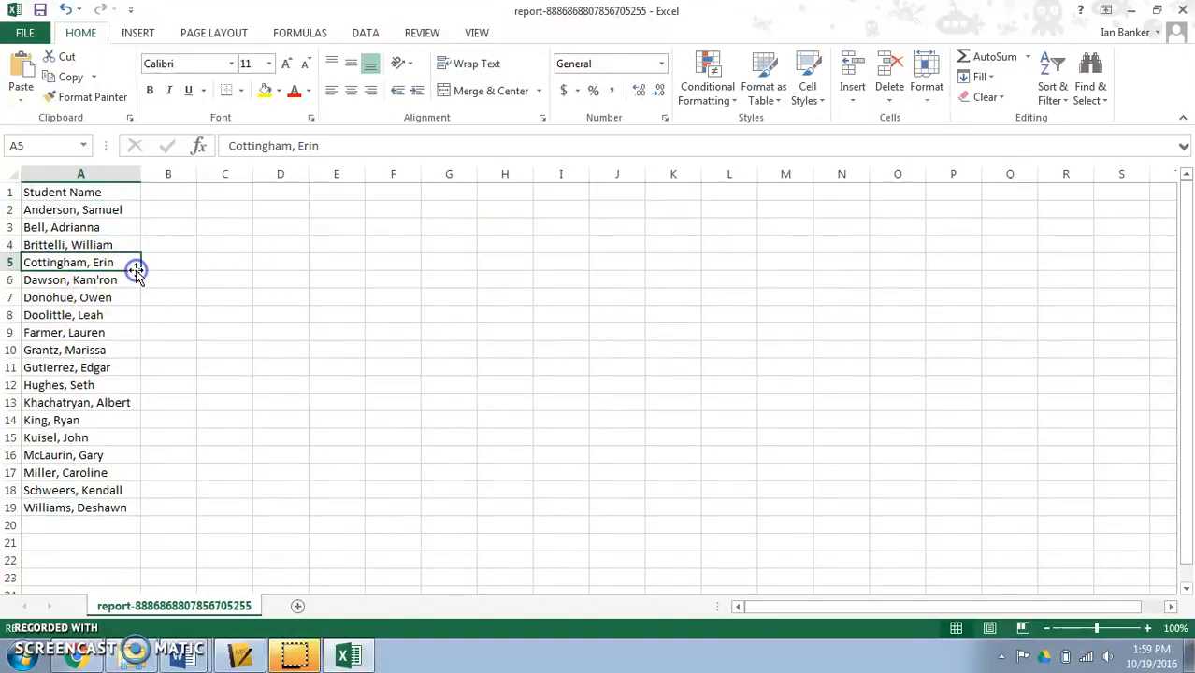
{"action": "left_click", "coordinate": [88, 194]}
{"action": "left_click", "coordinate": [94, 213]}
{"action": "left_click_drag", "start_coordinate": [93, 214], "coordinate": [127, 508]}
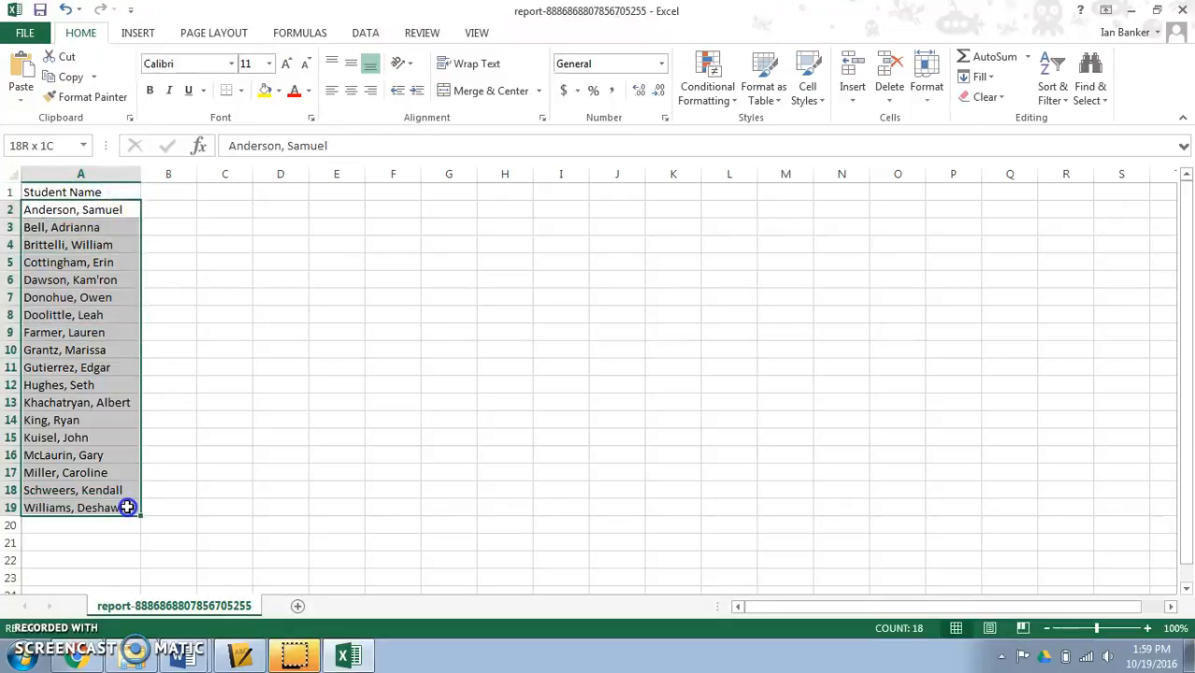
{"action": "left_click", "coordinate": [147, 304]}
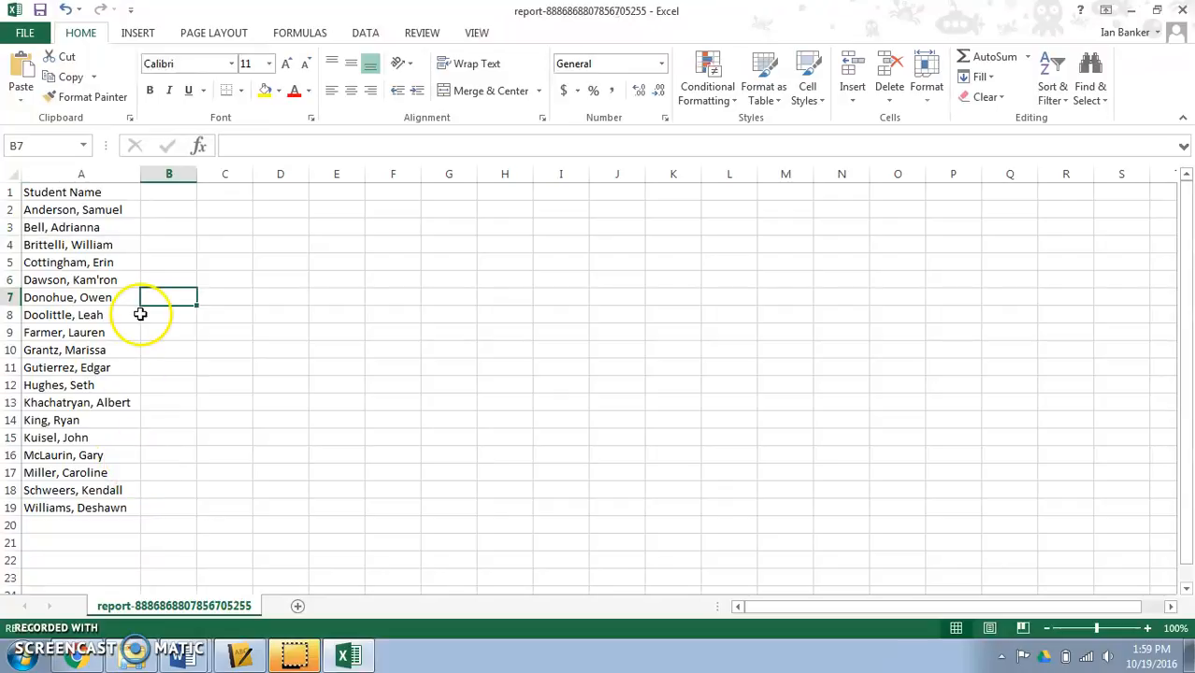
{"action": "left_click", "coordinate": [167, 173]}
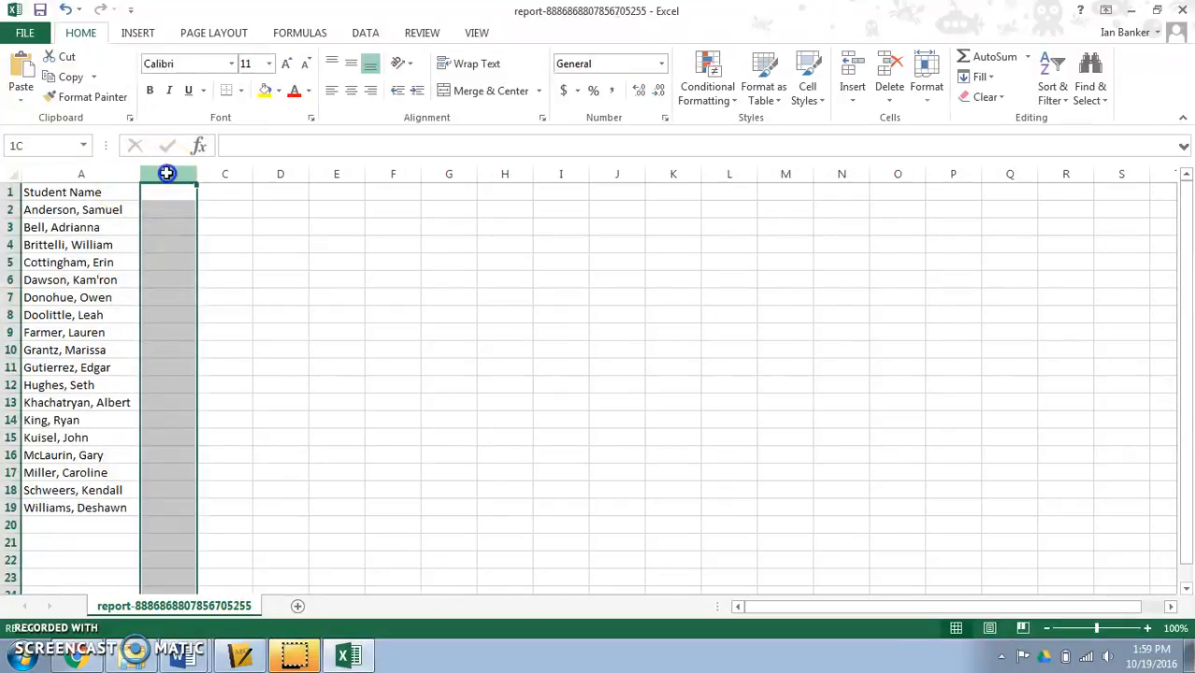
{"action": "left_click", "coordinate": [209, 174]}
- Split the student names in column A into two columns using Text to Columns with Delimited data and Comma added as a delimiter
{"action": "left_click", "coordinate": [102, 175]}
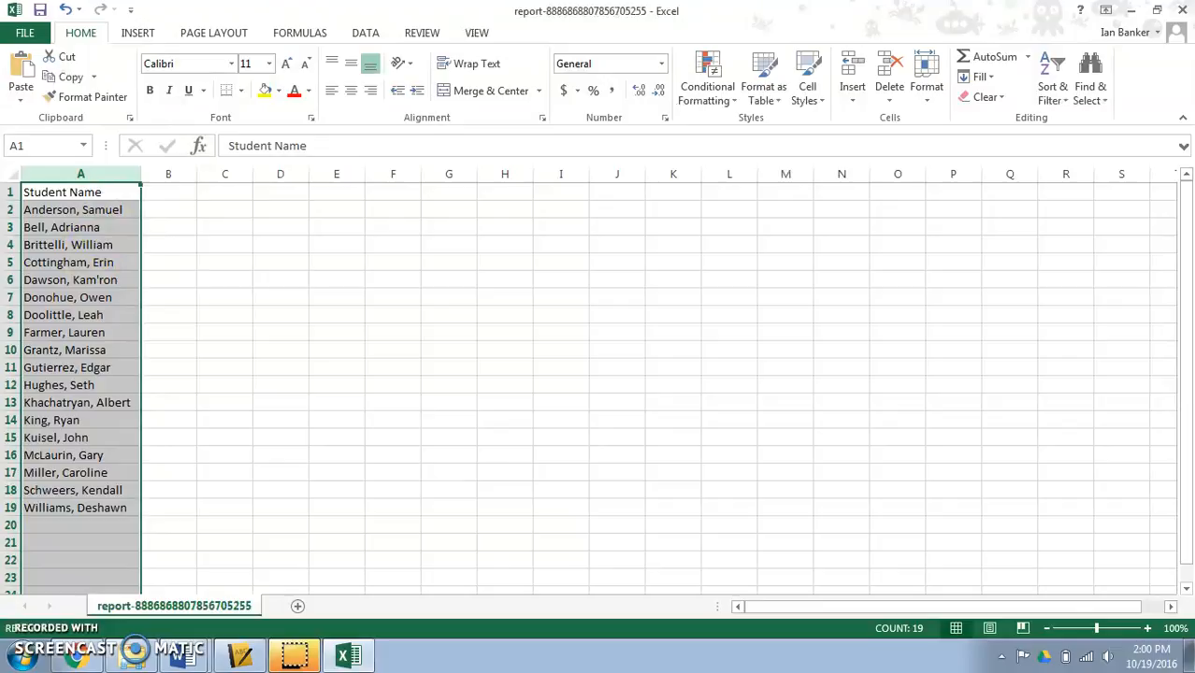
{"action": "left_click", "coordinate": [366, 32]}
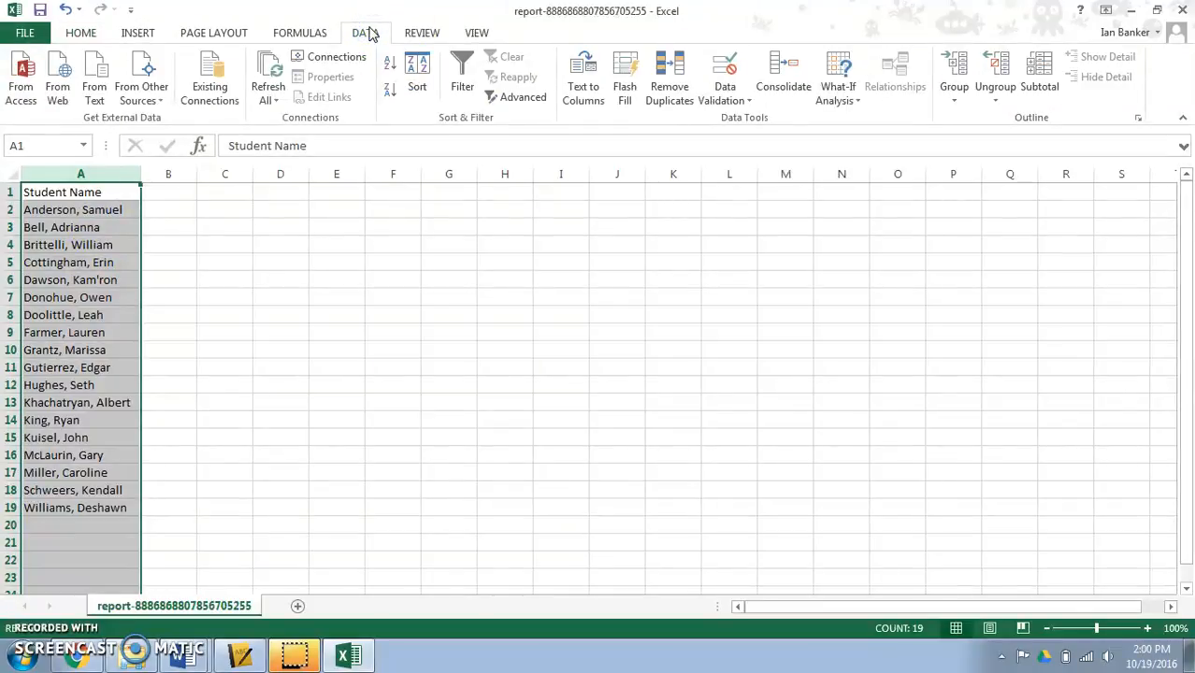
{"action": "left_click", "coordinate": [596, 101]}
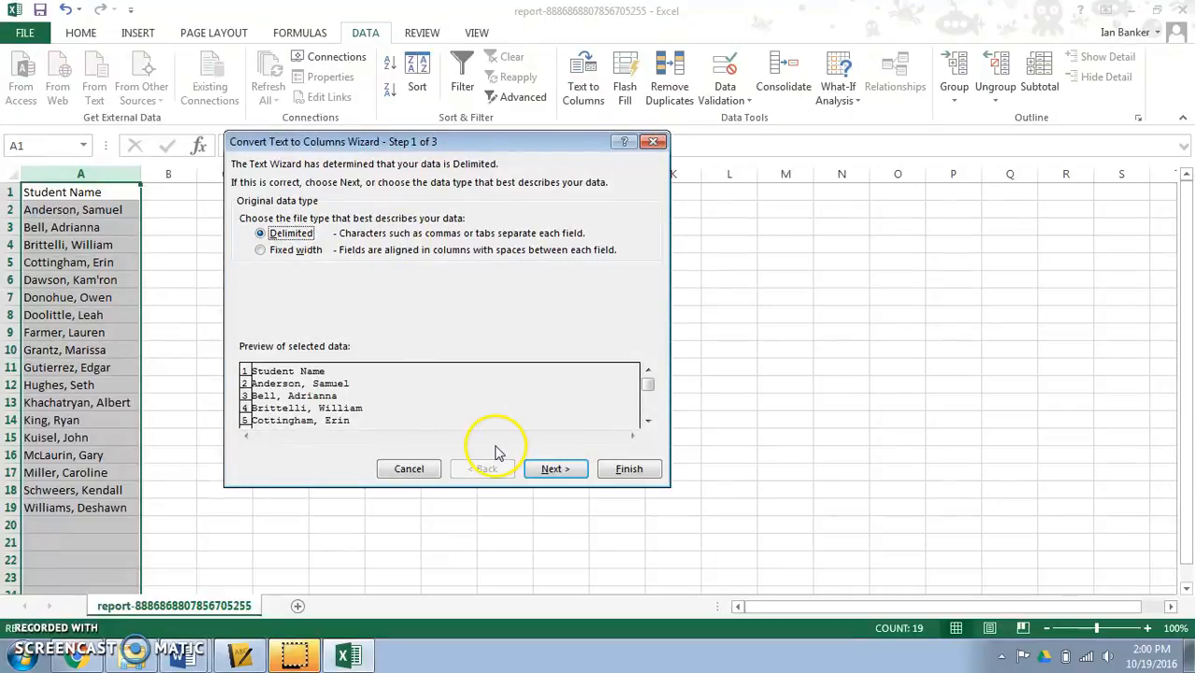
{"action": "left_click", "coordinate": [559, 472]}
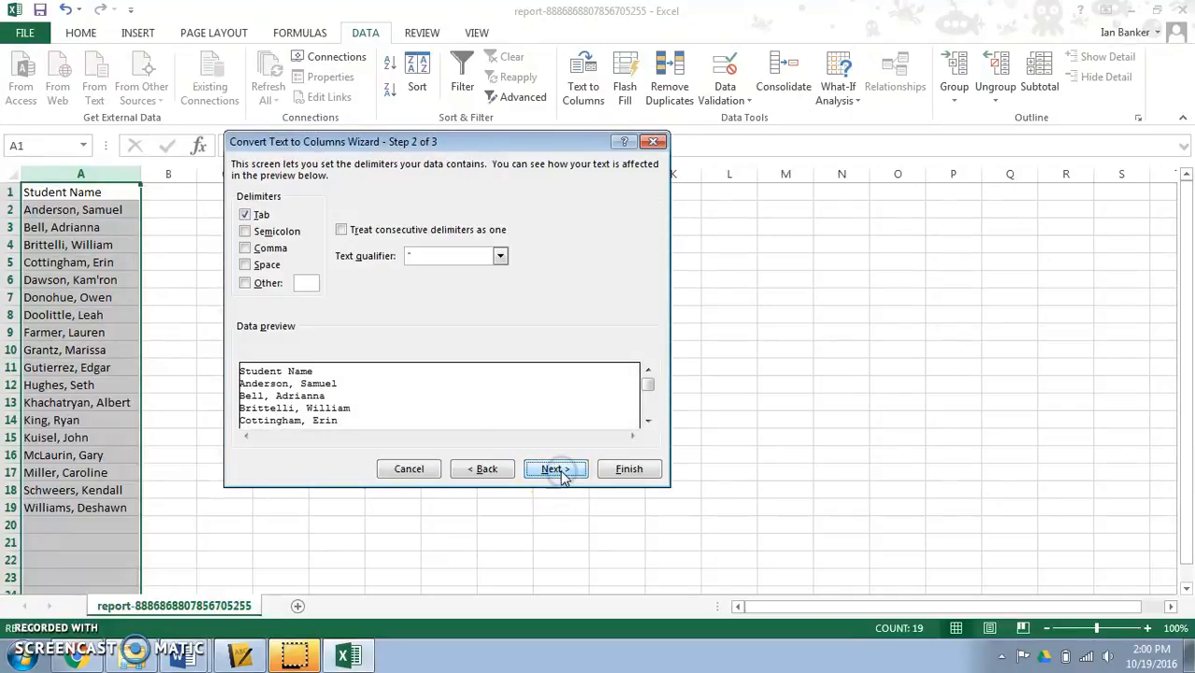
{"action": "left_click", "coordinate": [246, 249]}
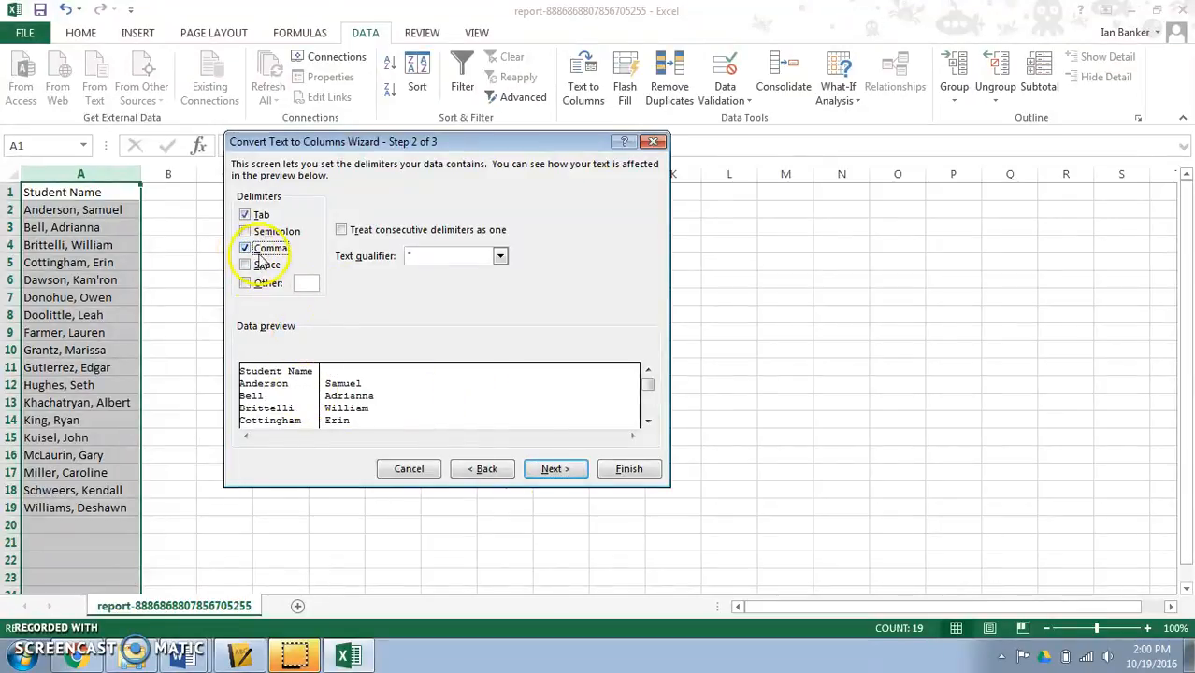
{"action": "left_click", "coordinate": [246, 249]}
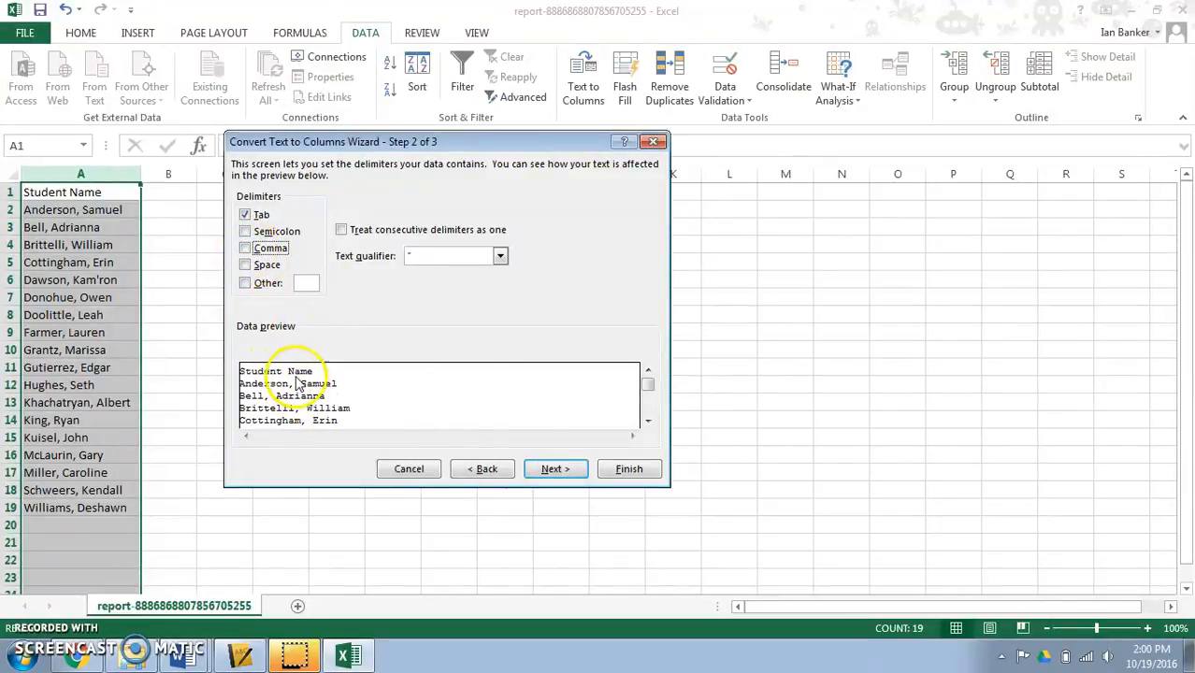
{"action": "left_click", "coordinate": [246, 248]}
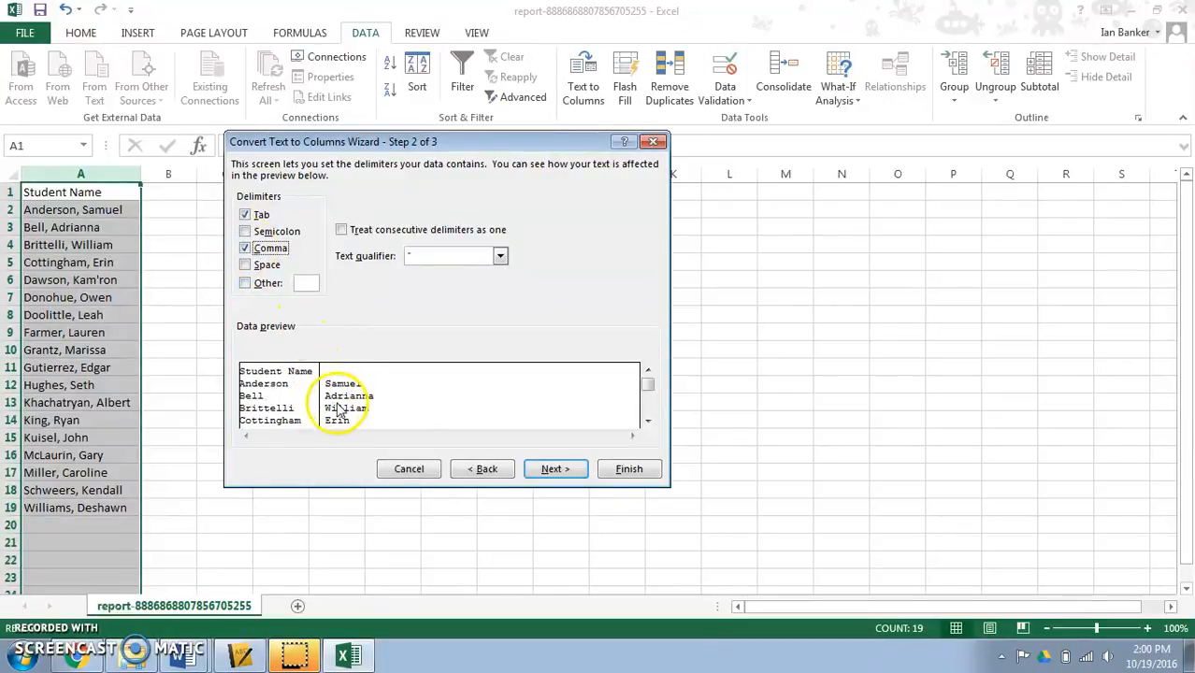
{"action": "left_click", "coordinate": [550, 470]}
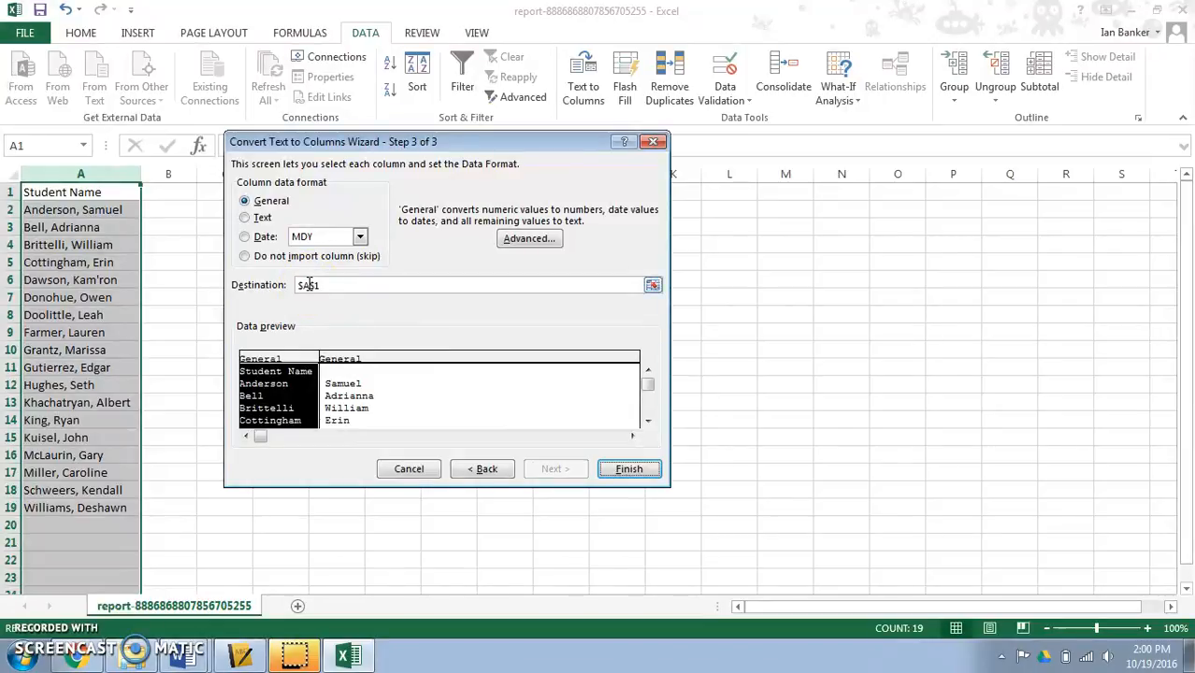
{"action": "left_click", "coordinate": [630, 471]}
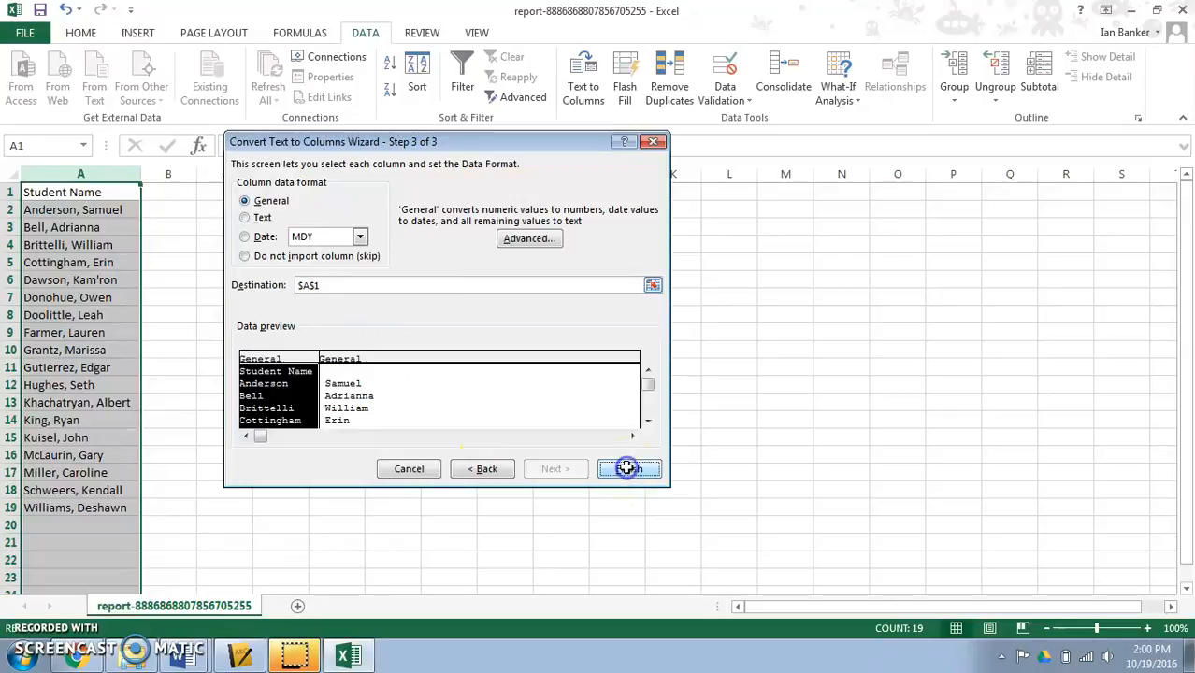
{"action": "left_click", "coordinate": [283, 307]}
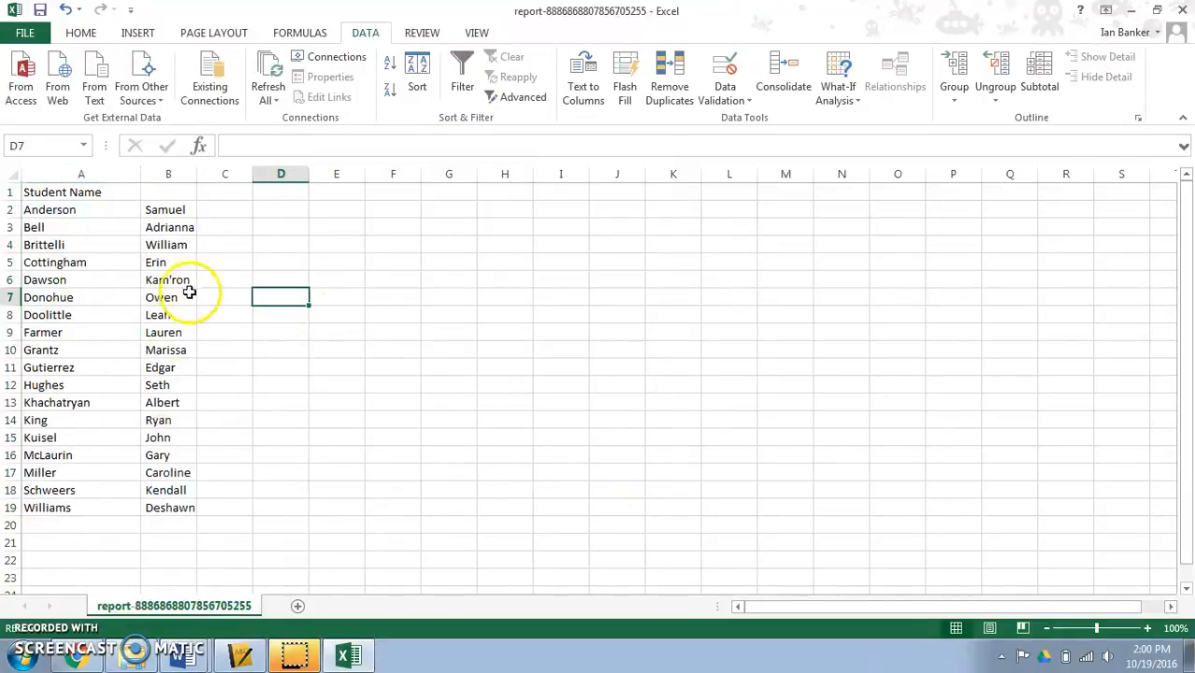
- Enter the headers Last Name, First Name and Class in A1 through C1, and widen columns B and C
{"action": "left_click", "coordinate": [100, 193]}
{"action": "type", "text": "Las"}
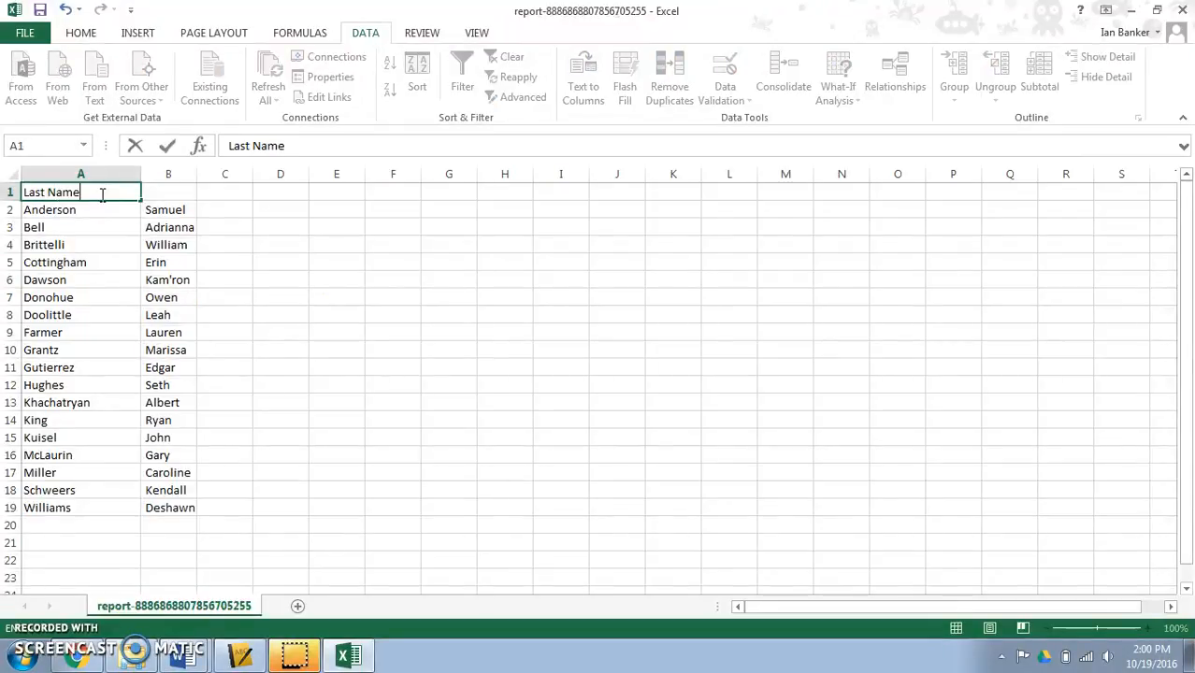
{"action": "type", "text": "t Name"}
{"action": "key", "text": "Tab"}
{"action": "type", "text": "First"}
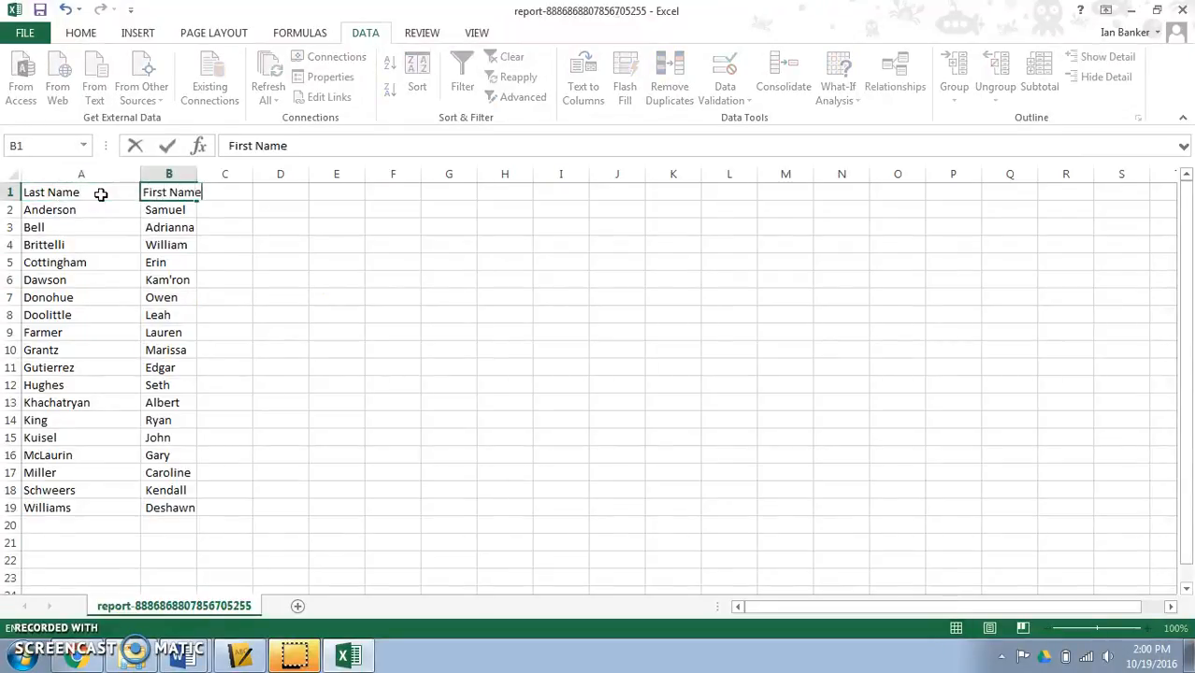
{"action": "key", "text": "Tab"}
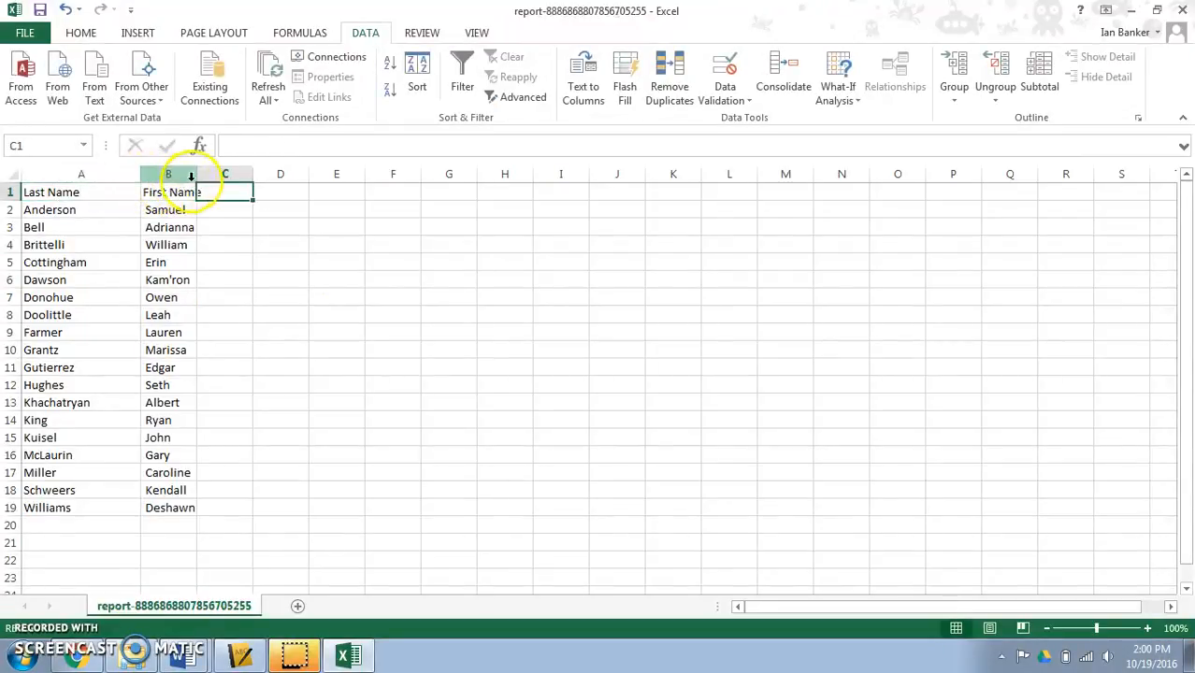
{"action": "left_click_drag", "start_coordinate": [193, 177], "coordinate": [320, 175]}
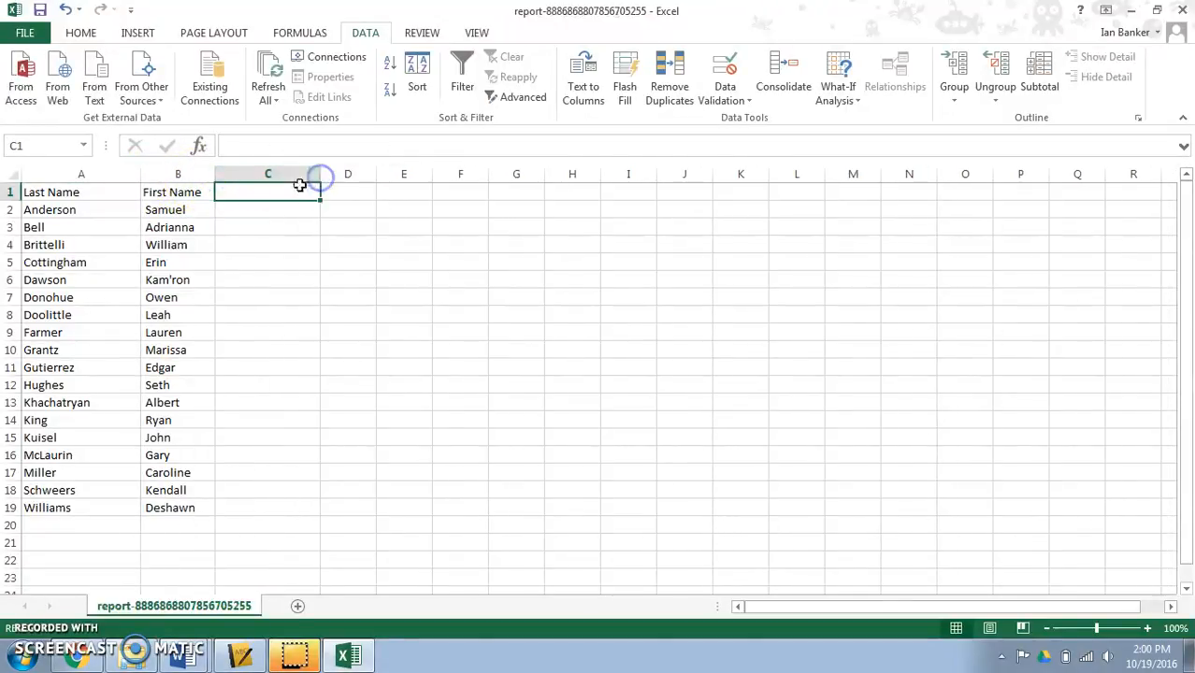
{"action": "type", "text": "Class"}
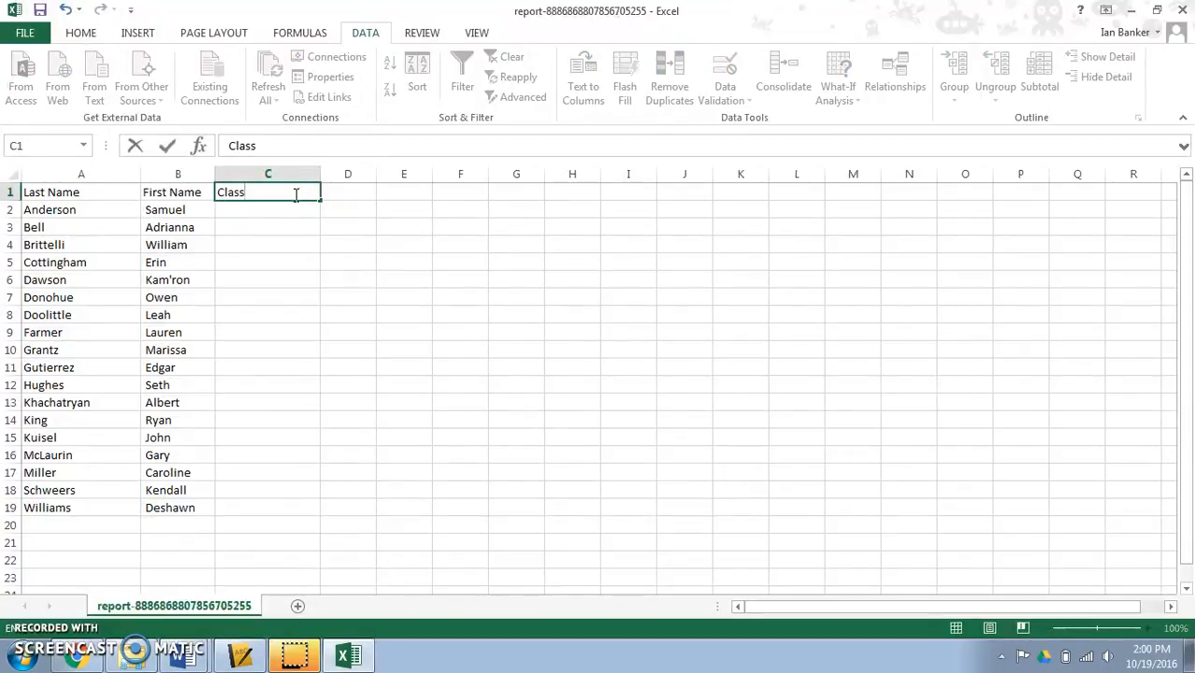
- Enter ZipGrade Demo as the class in C2 and fill it down through C19 for all students
{"action": "left_click", "coordinate": [279, 211]}
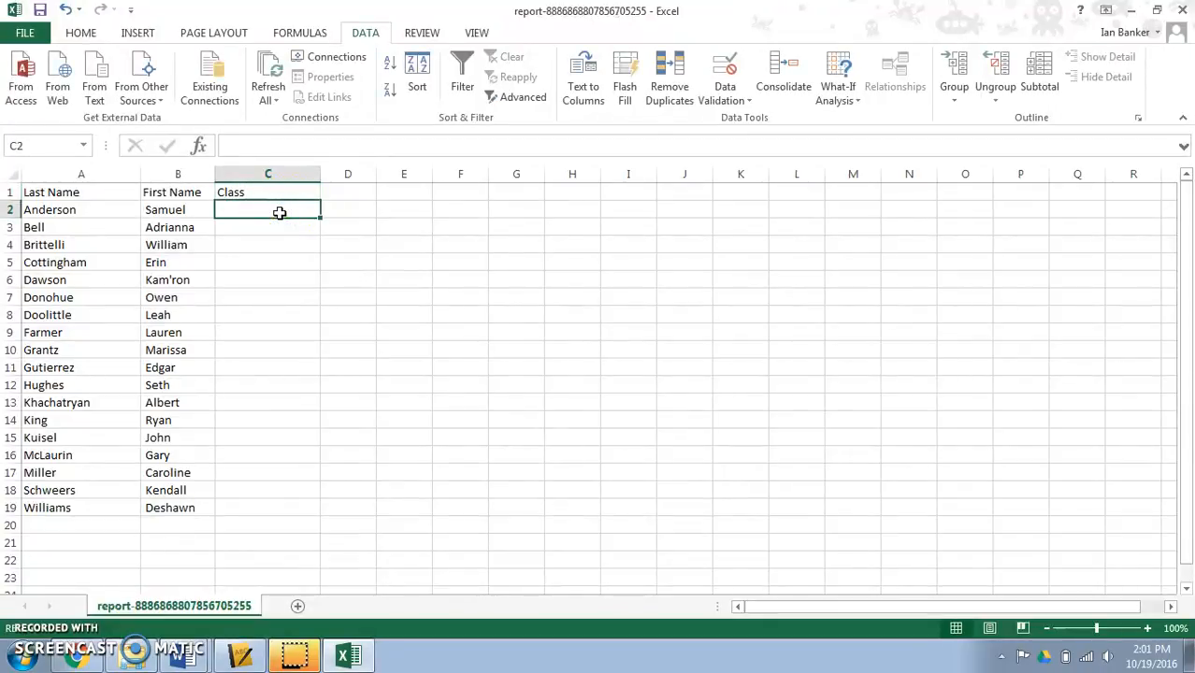
{"action": "type", "text": "ZipGrade Demo"}
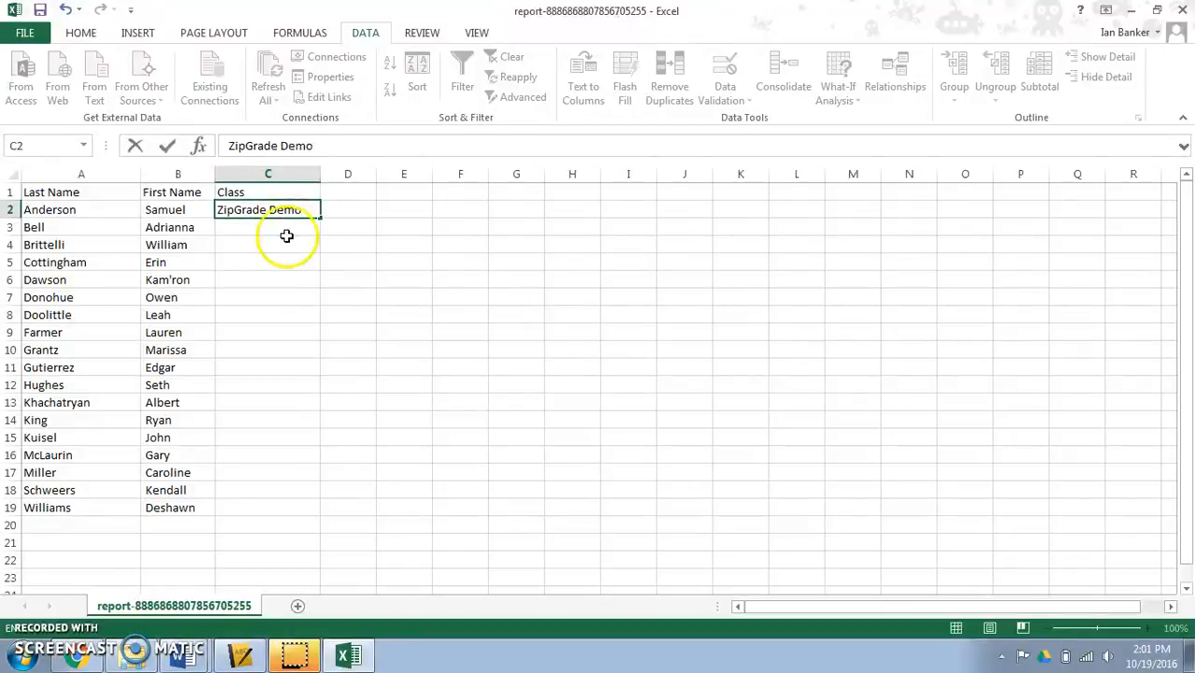
{"action": "left_click", "coordinate": [285, 234]}
{"action": "left_click", "coordinate": [301, 216]}
{"action": "left_click_drag", "start_coordinate": [318, 219], "coordinate": [303, 518]}
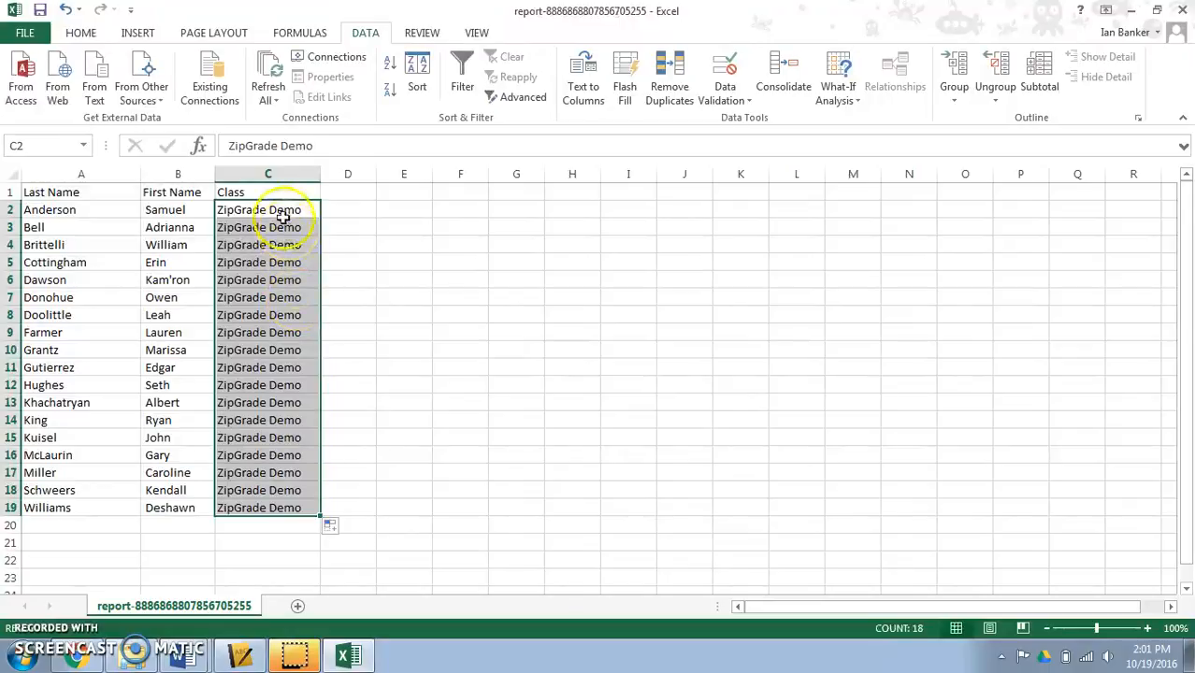
{"action": "left_click", "coordinate": [259, 559]}
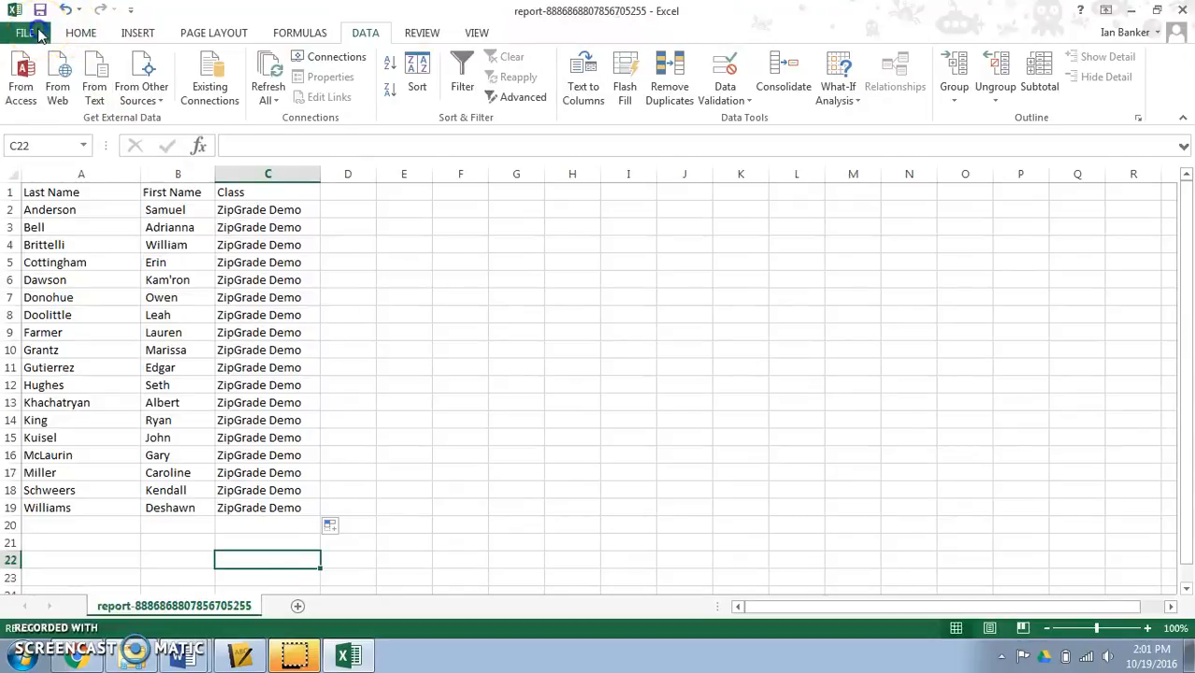
- Save the roster to the Desktop as ZipGrade Demo in CSV (Comma delimited) format, replacing the existing file and keeping the CSV format
{"action": "left_click", "coordinate": [40, 34]}
{"action": "left_click", "coordinate": [63, 210]}
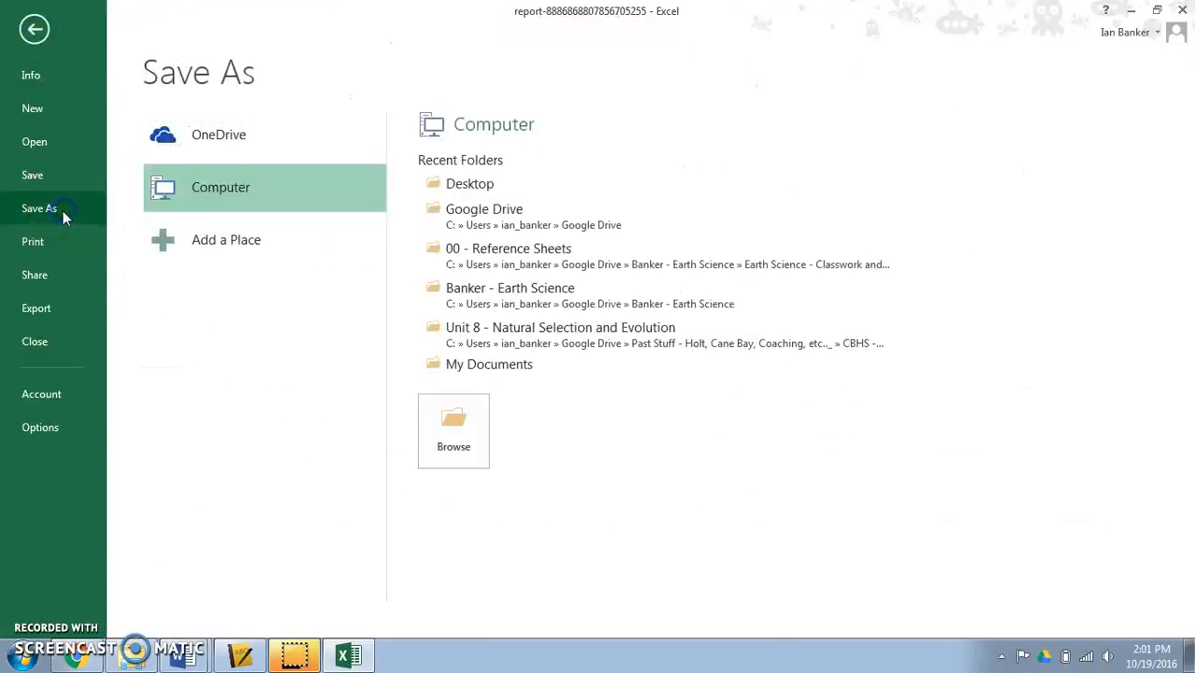
{"action": "left_click", "coordinate": [464, 183]}
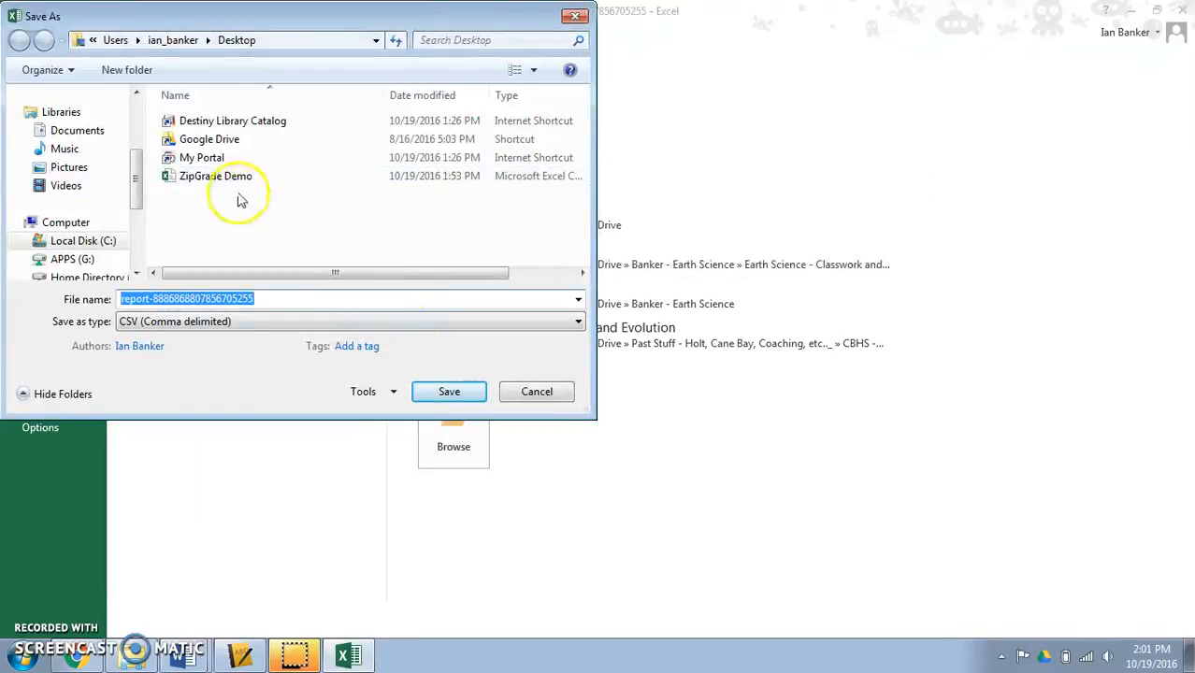
{"action": "left_click", "coordinate": [222, 181]}
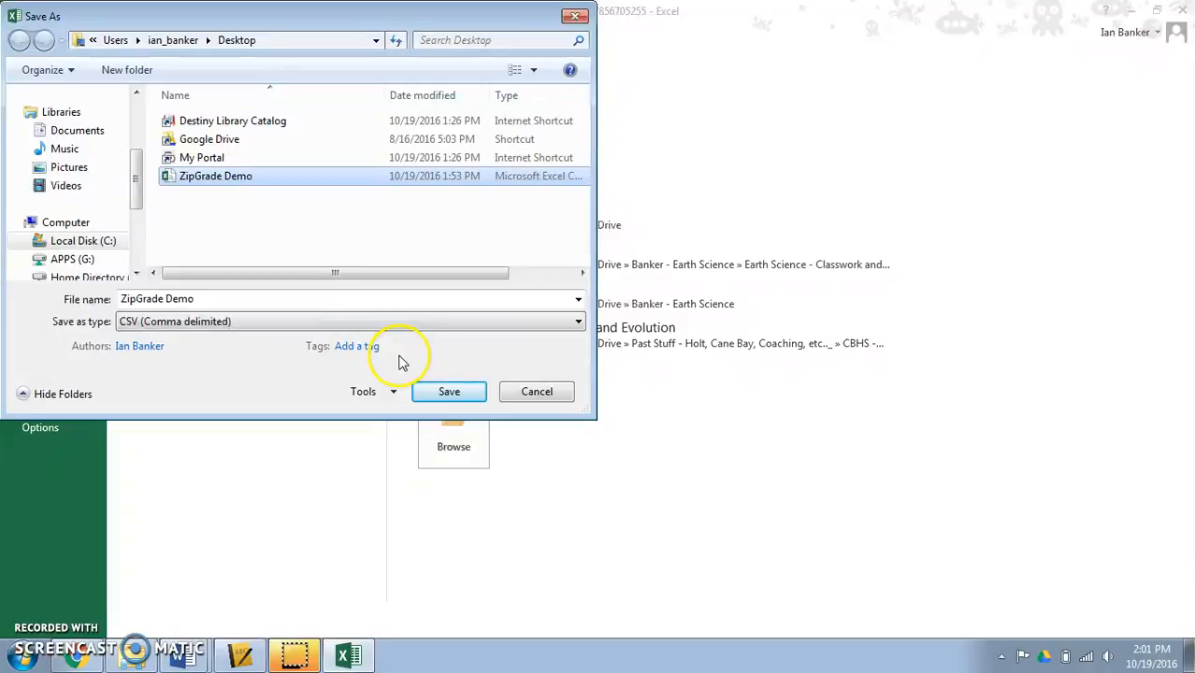
{"action": "left_click", "coordinate": [451, 392]}
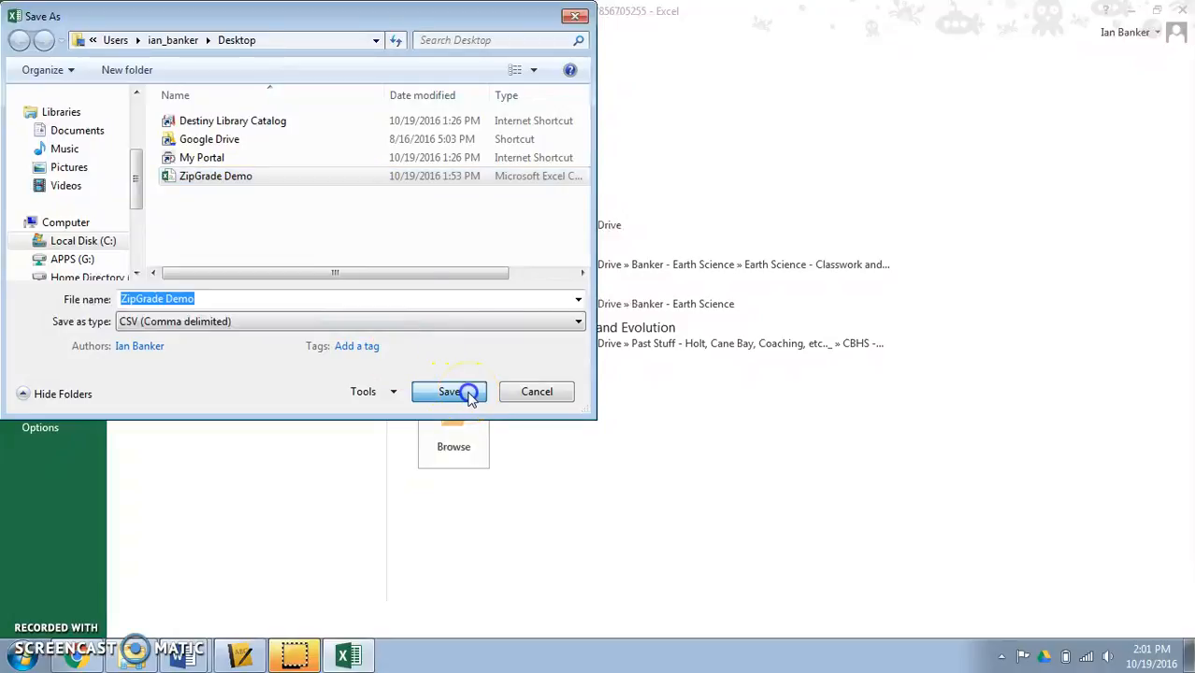
{"action": "left_click", "coordinate": [659, 339]}
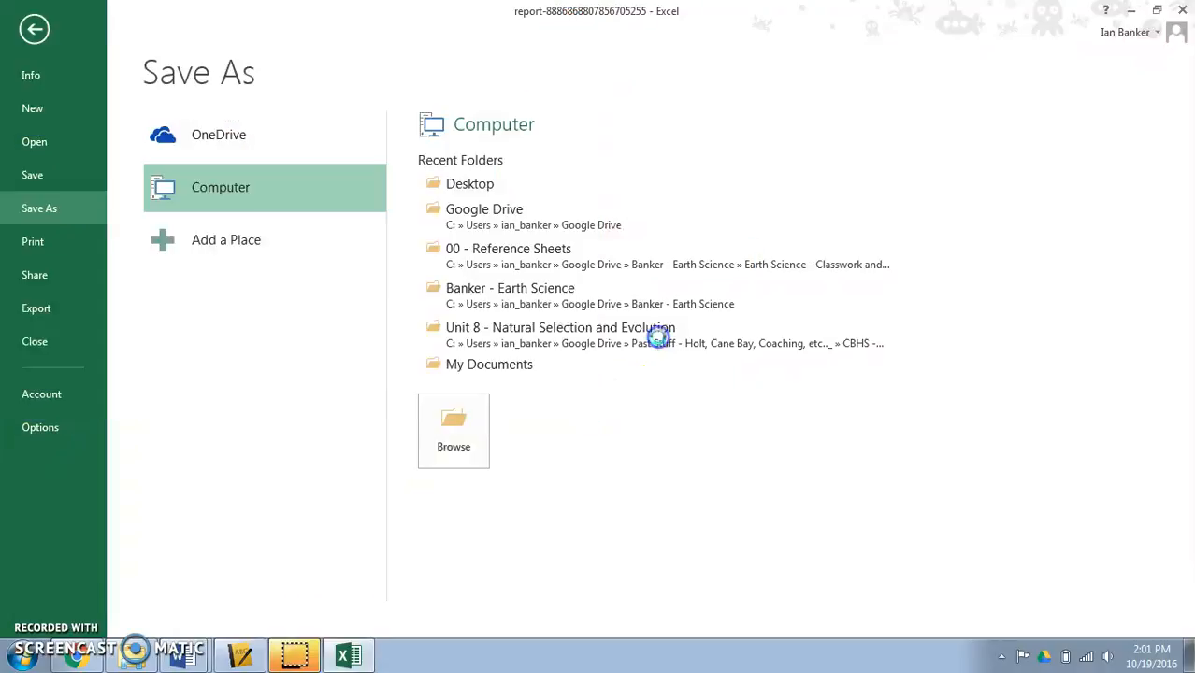
{"action": "left_click", "coordinate": [529, 374]}
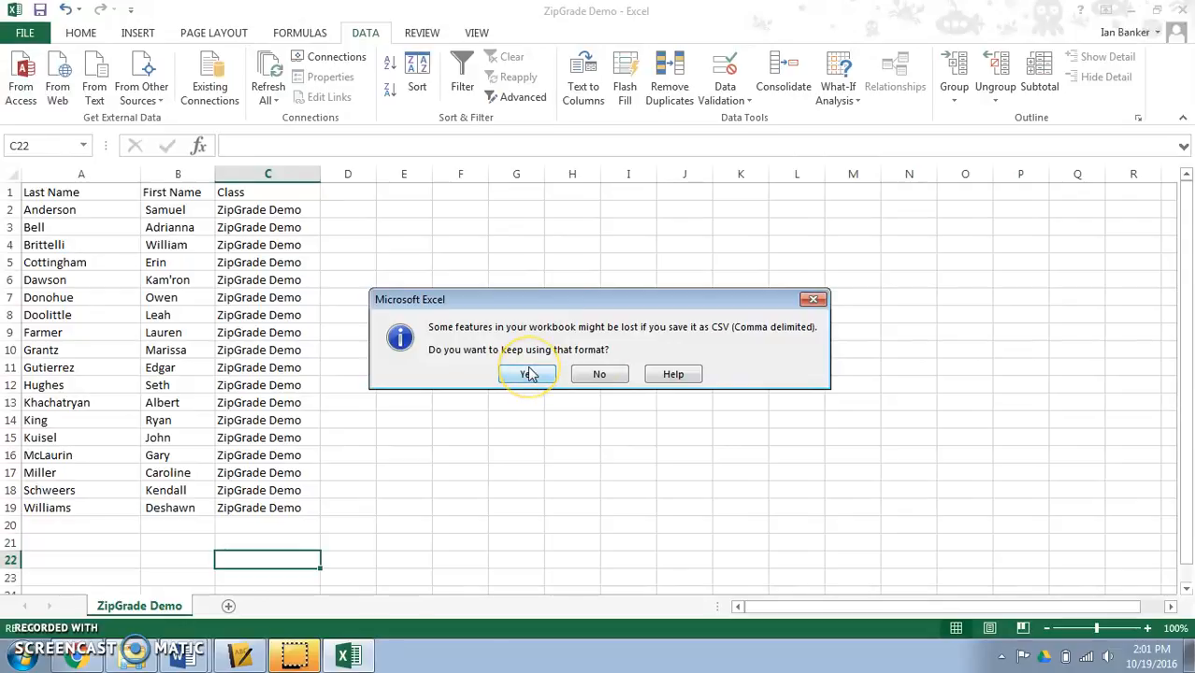
- Close the workbook, saving the changes over ZipGrade Demo.csv on the Desktop and keeping the CSV format
{"action": "left_click", "coordinate": [1178, 13]}
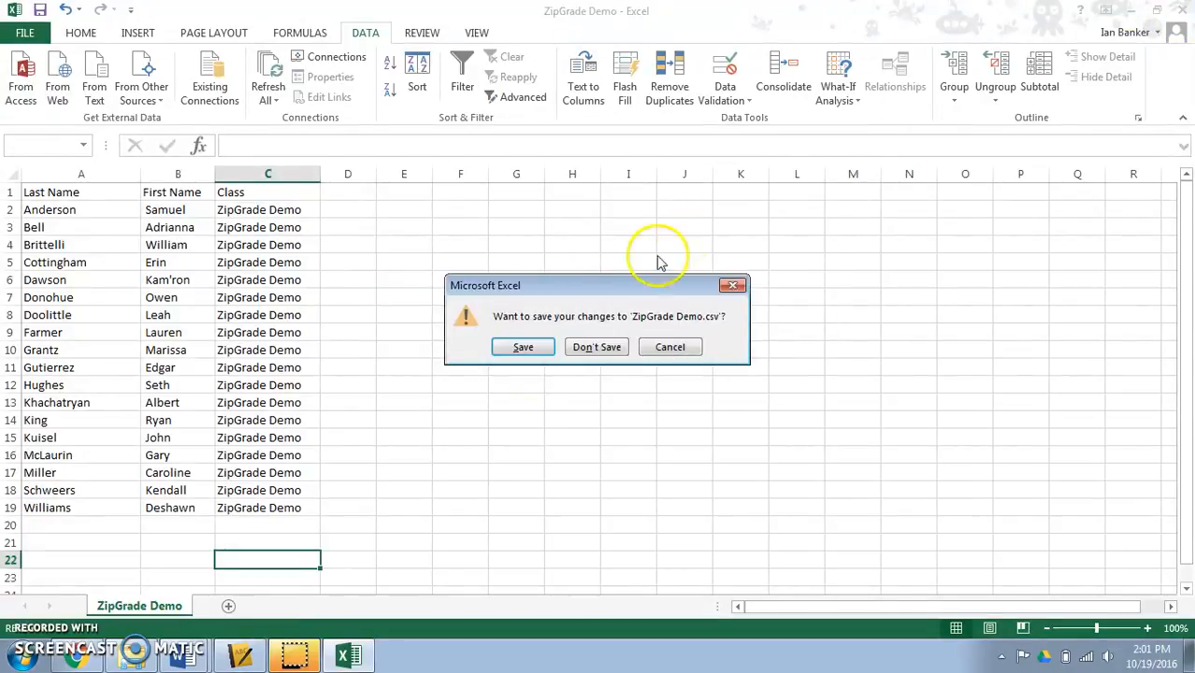
{"action": "left_click", "coordinate": [526, 347]}
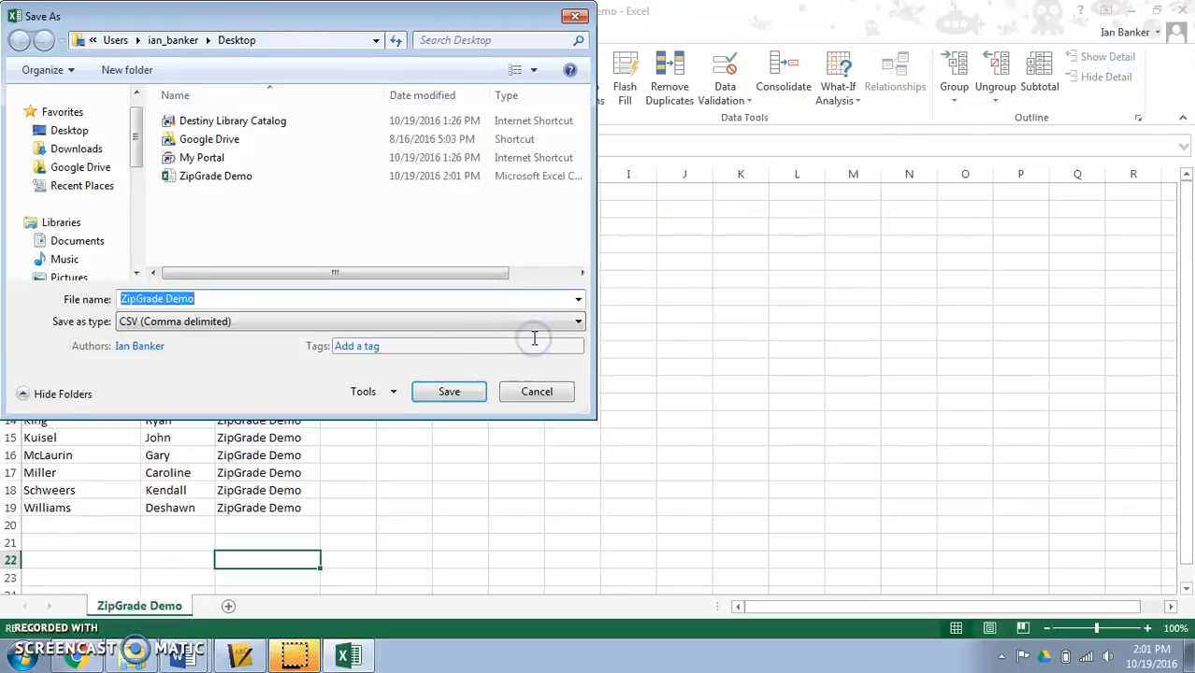
{"action": "left_click", "coordinate": [447, 391]}
{"action": "left_click", "coordinate": [644, 333]}
{"action": "left_click", "coordinate": [530, 374]}
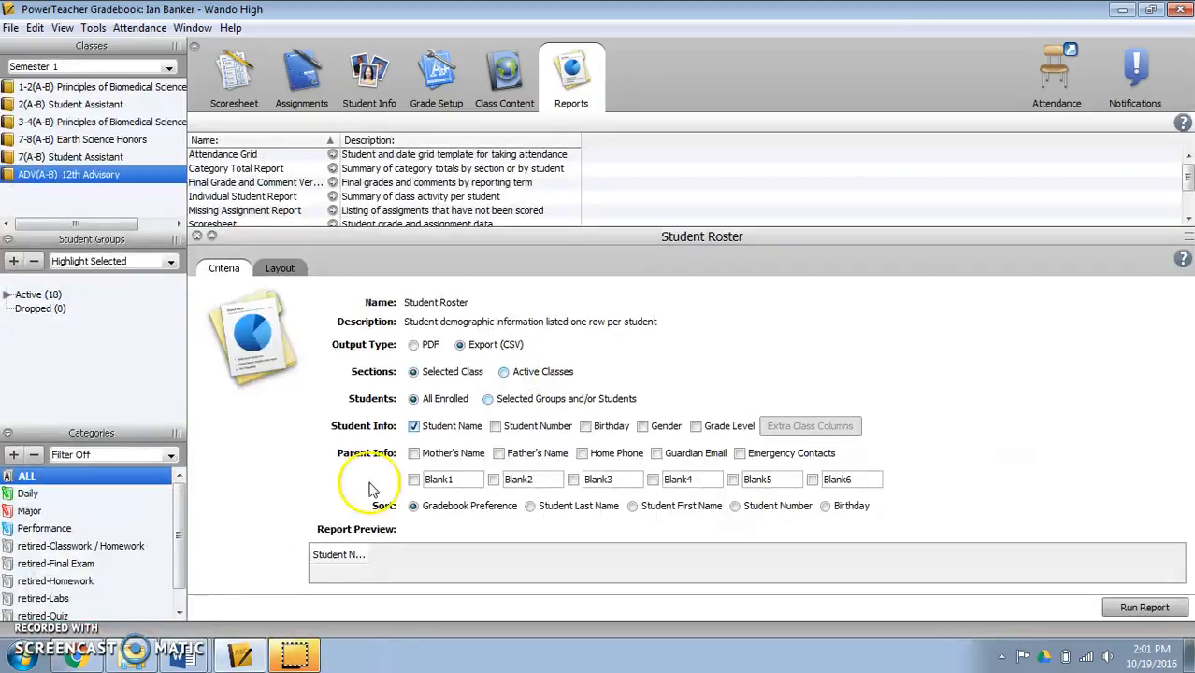
- Switch to the ZipGrade student import page in Chrome and upload ZipGrade Demo.csv from the Desktop with Has a Header Row enabled
{"action": "left_click", "coordinate": [79, 659]}
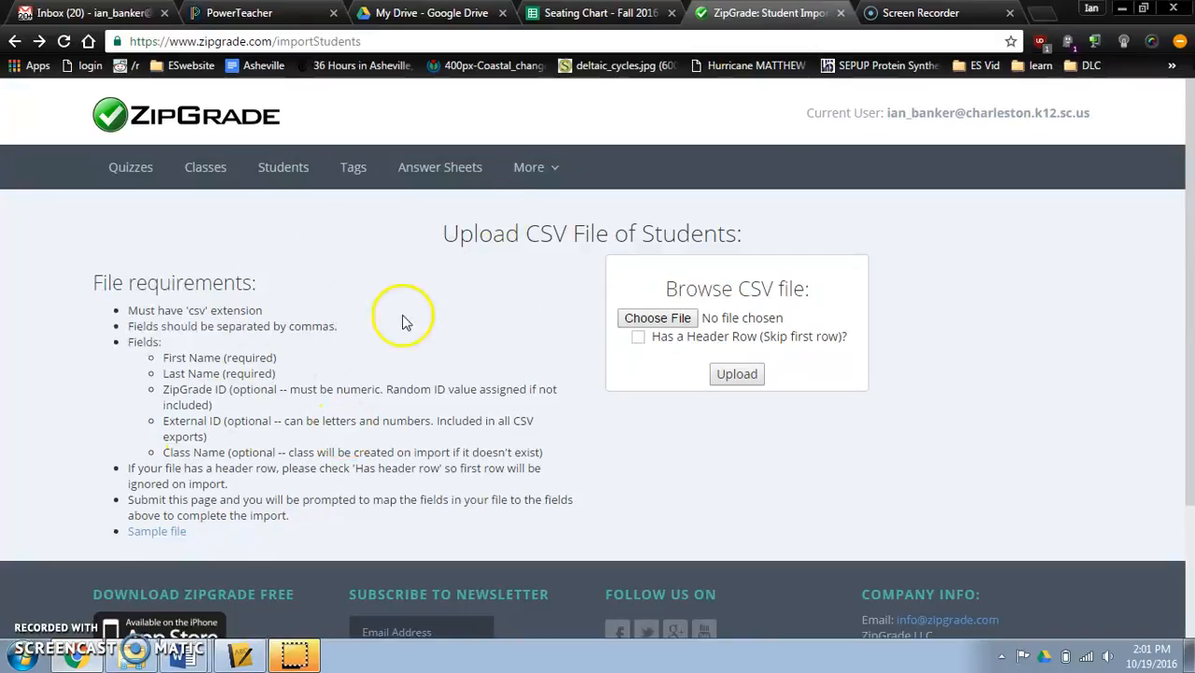
{"action": "left_click", "coordinate": [676, 320]}
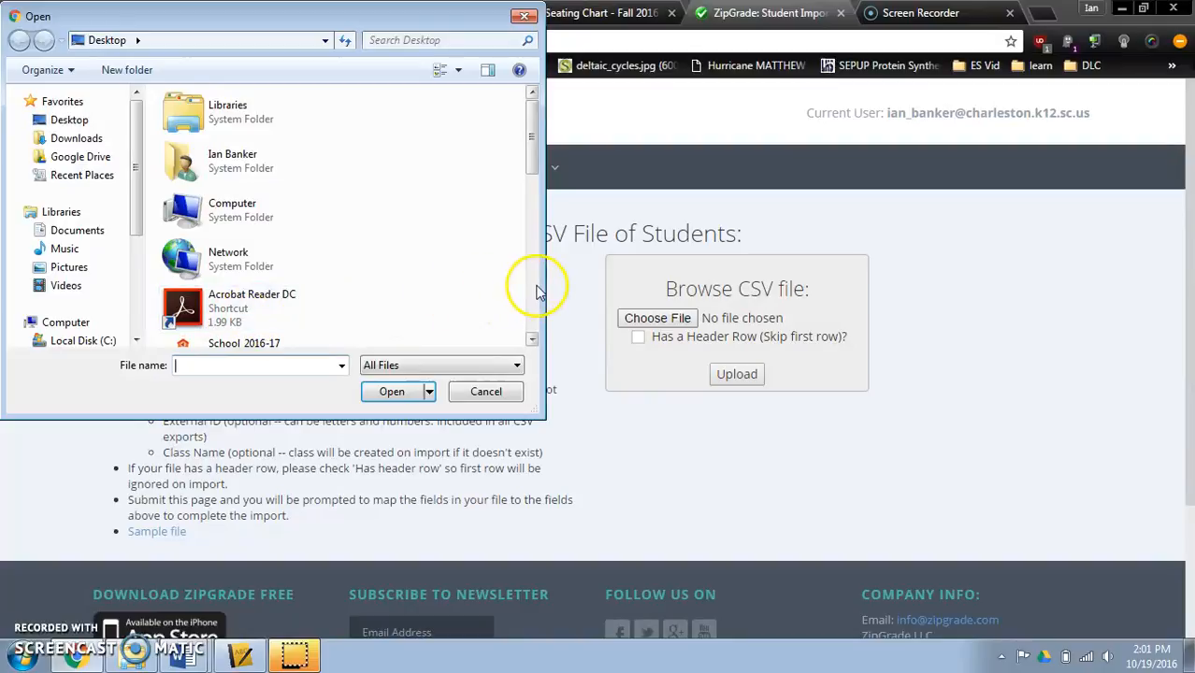
{"action": "left_click", "coordinate": [534, 290]}
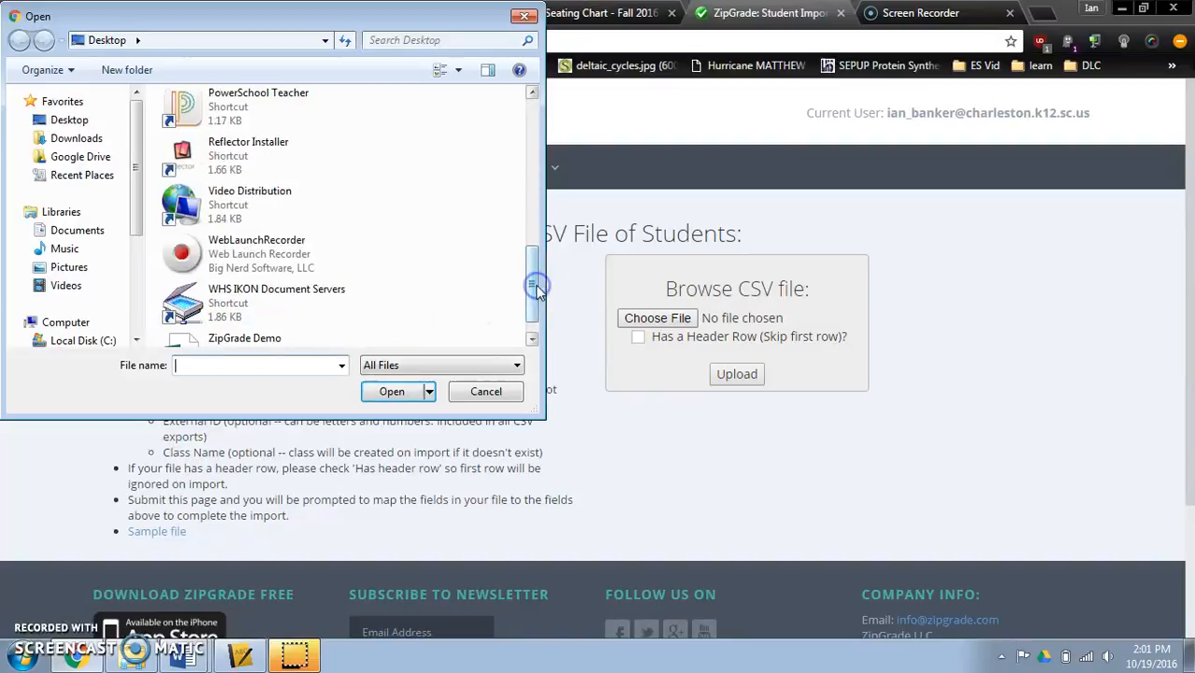
{"action": "scroll", "coordinate": [536, 290], "scroll_direction": "down", "scroll_amount": 1}
{"action": "left_click", "coordinate": [266, 318]}
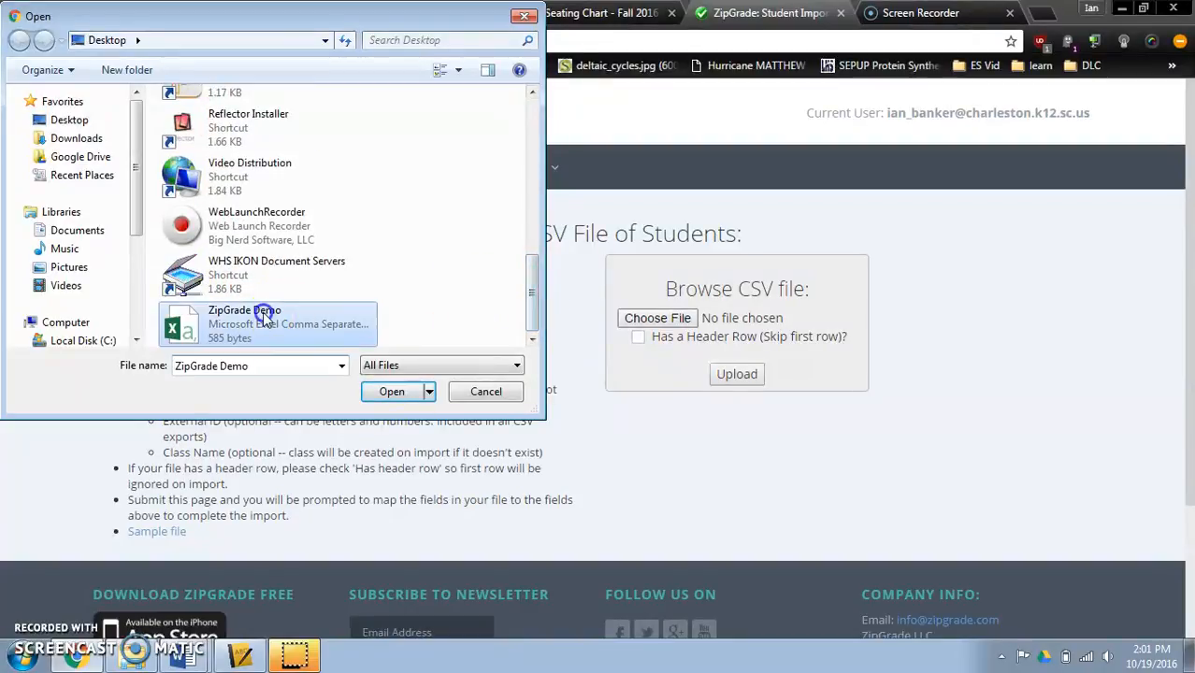
{"action": "double_click", "coordinate": [265, 318]}
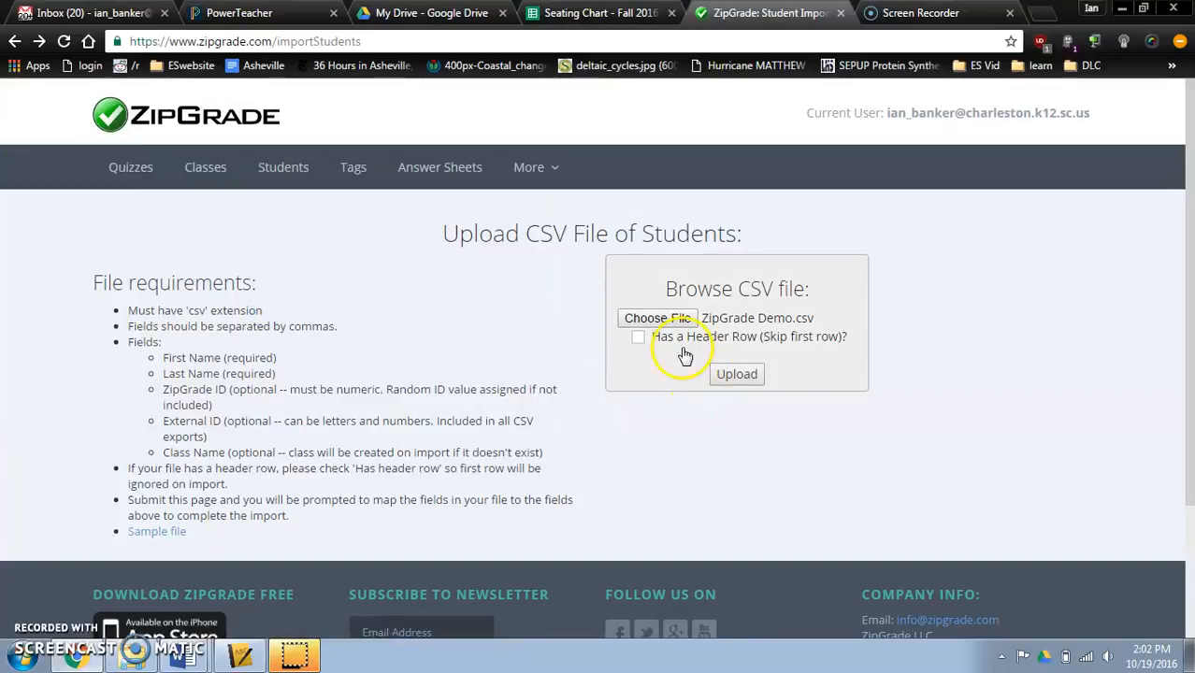
{"action": "left_click", "coordinate": [638, 337]}
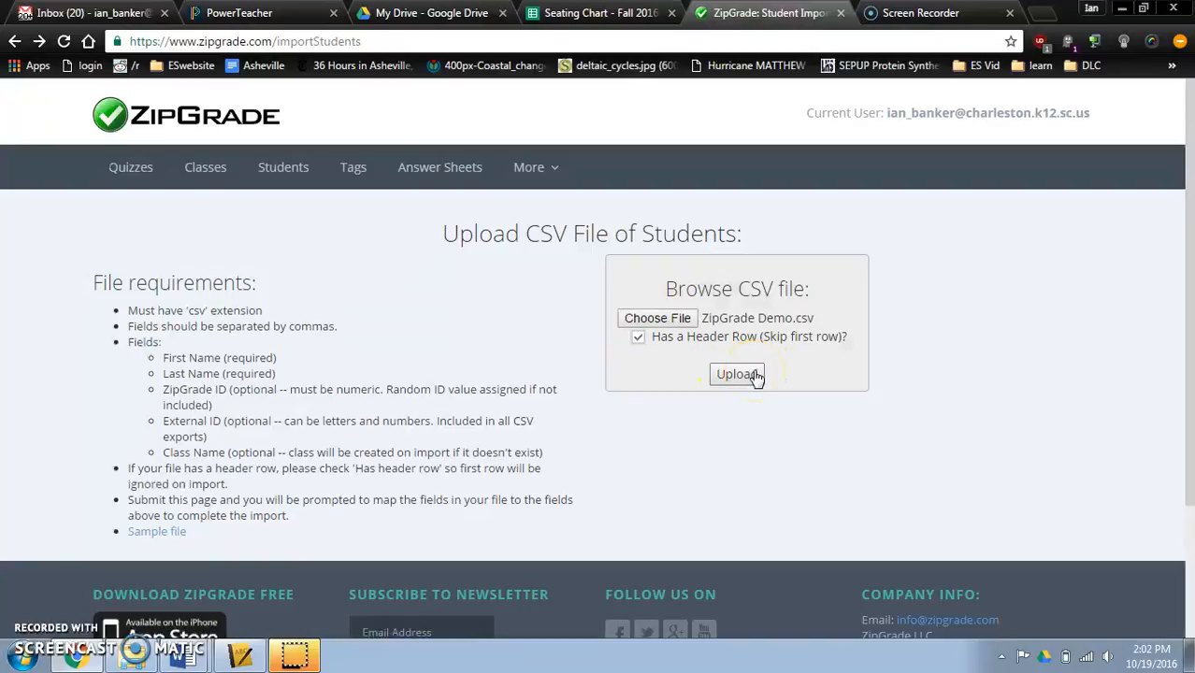
{"action": "left_click", "coordinate": [756, 375]}
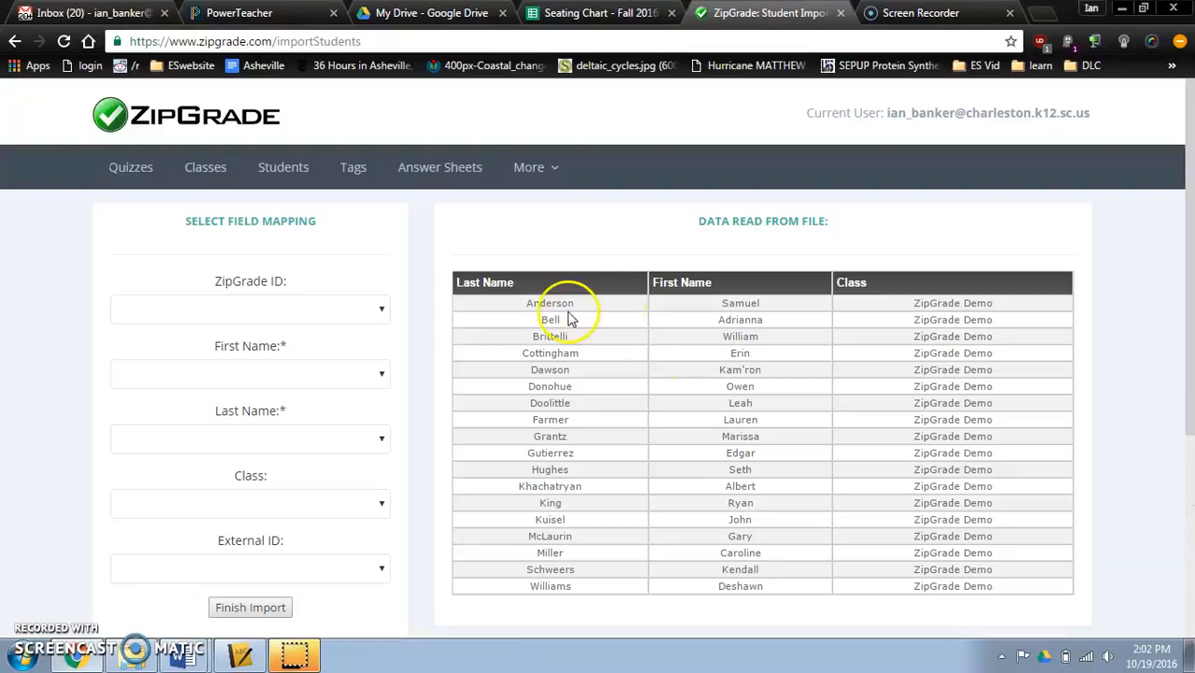
- Map the First Name, Last Name and Class fields to their matching CSV columns and finish the student import
{"action": "left_click", "coordinate": [281, 374]}
{"action": "left_click", "coordinate": [262, 432]}
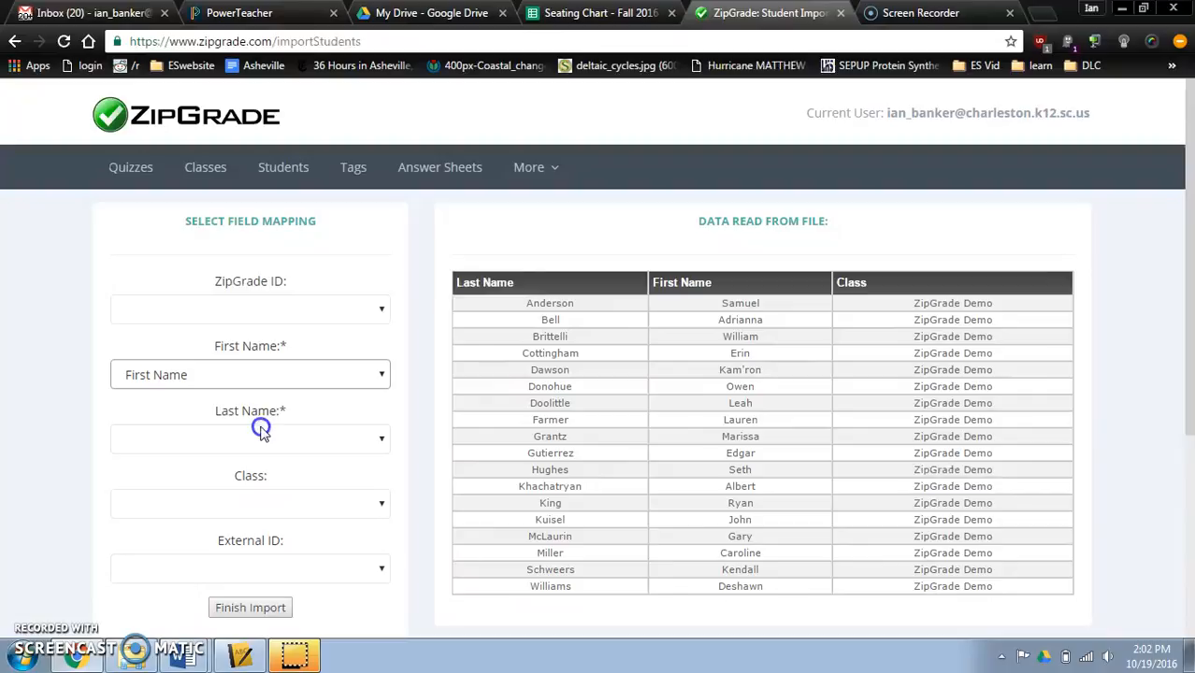
{"action": "left_click", "coordinate": [287, 440]}
{"action": "left_click", "coordinate": [284, 475]}
{"action": "left_click", "coordinate": [283, 503]}
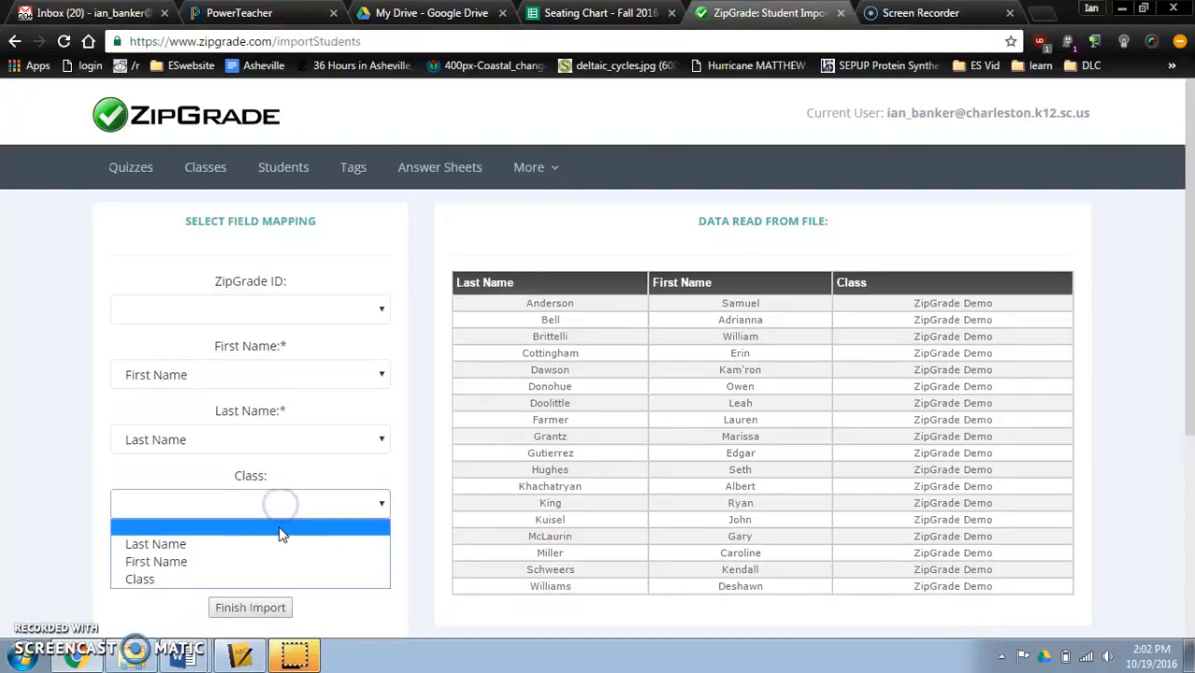
{"action": "left_click", "coordinate": [270, 579]}
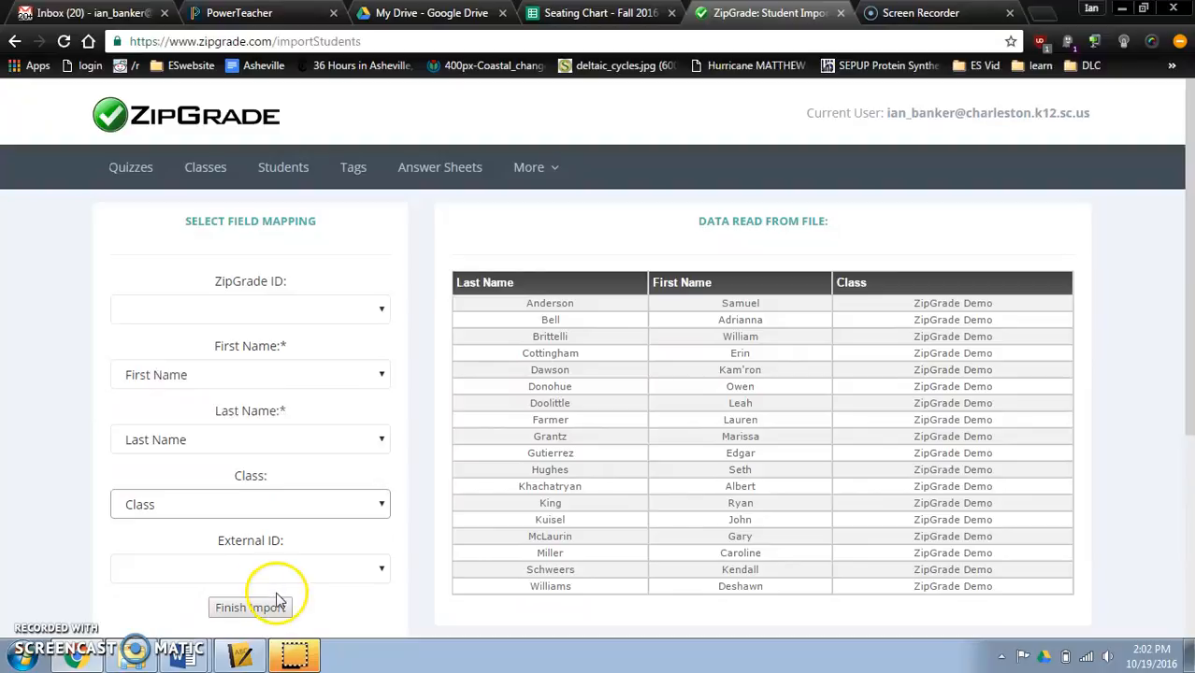
{"action": "left_click", "coordinate": [270, 608]}
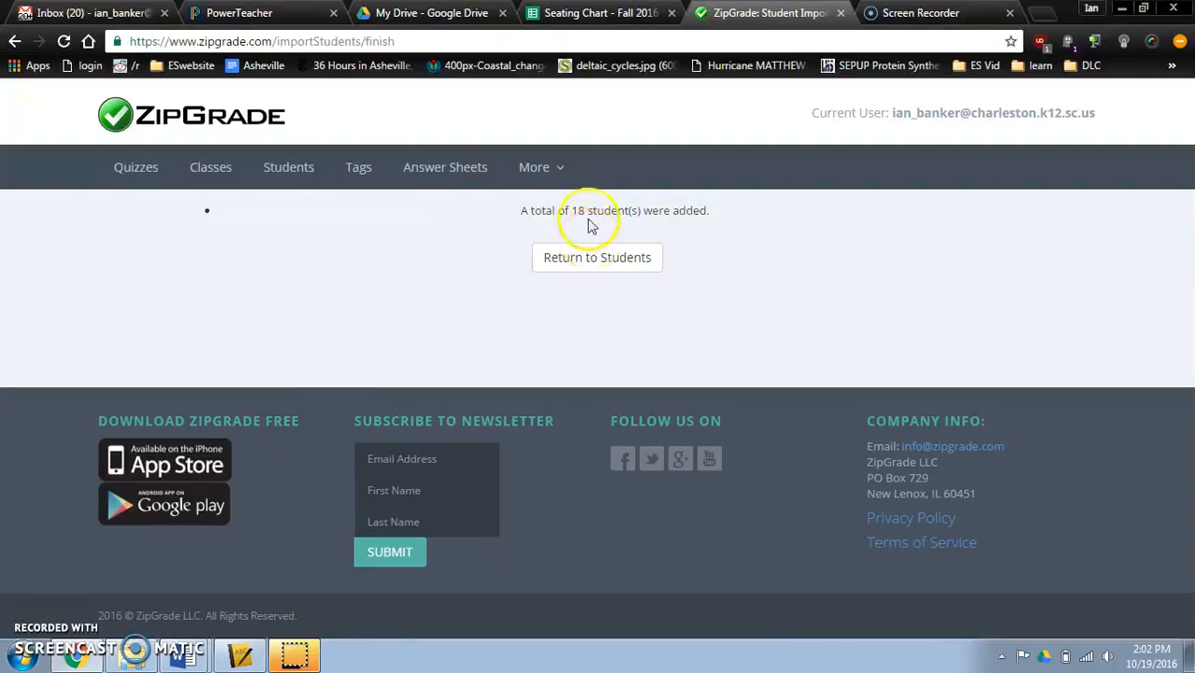
- Return to the student list, then open the list of all classes and check the ZipGrade Demo class entry
{"action": "left_click", "coordinate": [581, 257]}
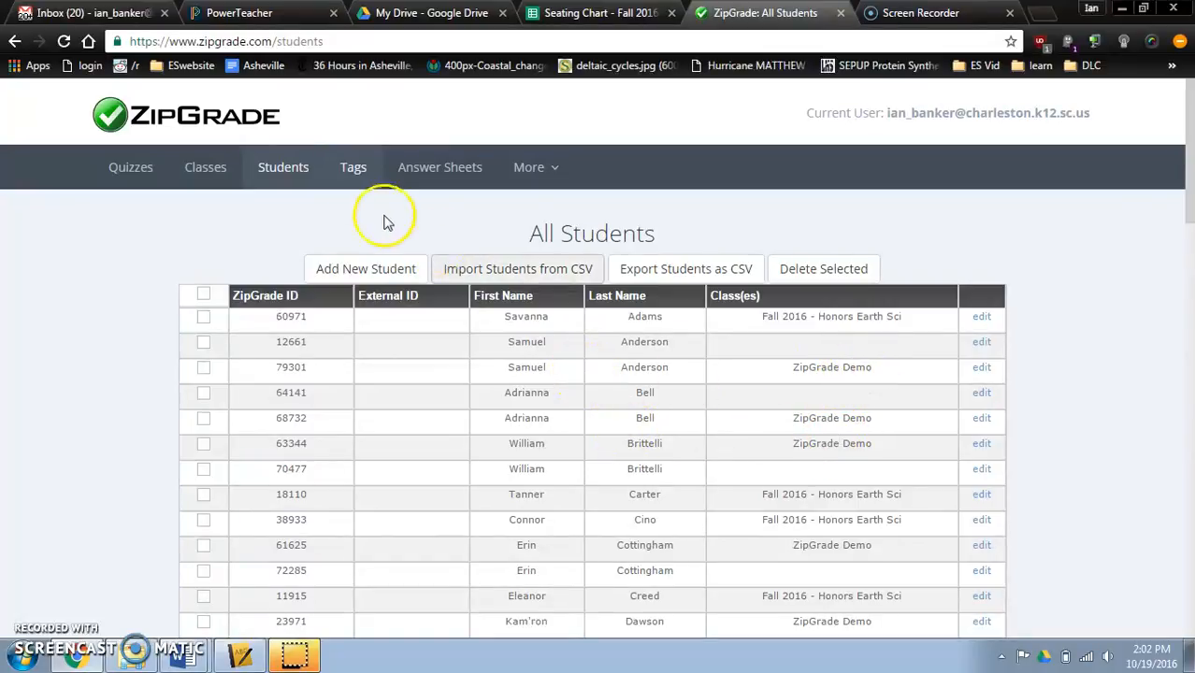
{"action": "left_click", "coordinate": [205, 170]}
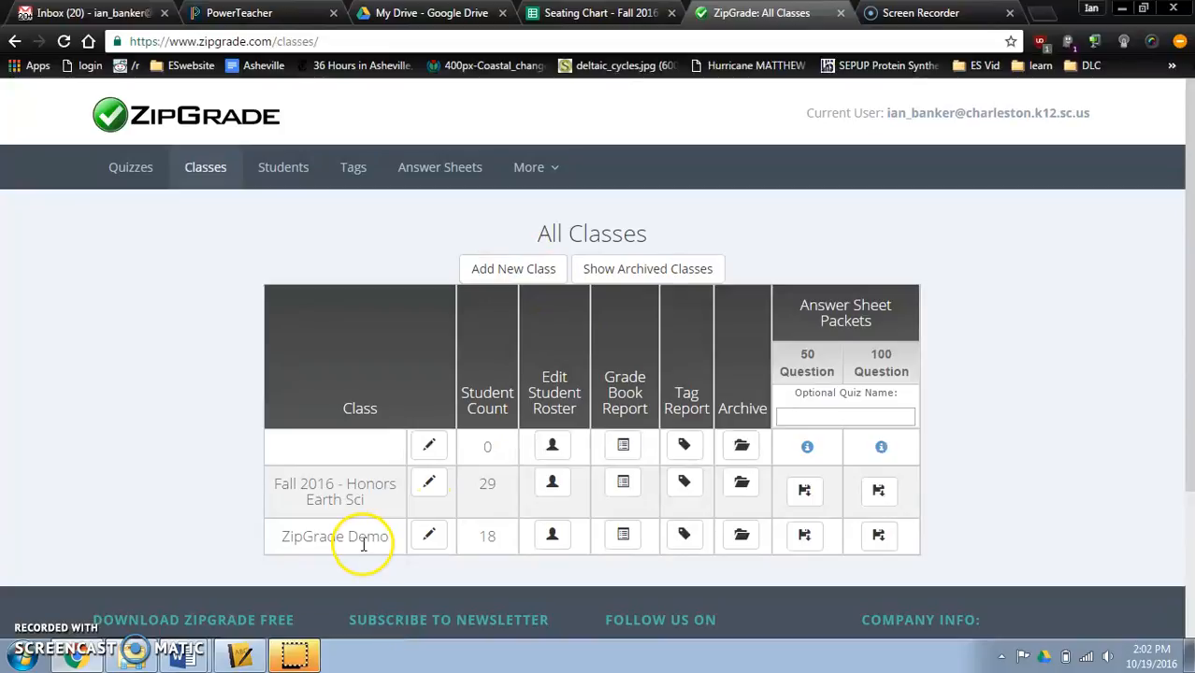
{"action": "left_click_drag", "start_coordinate": [278, 542], "coordinate": [387, 534]}
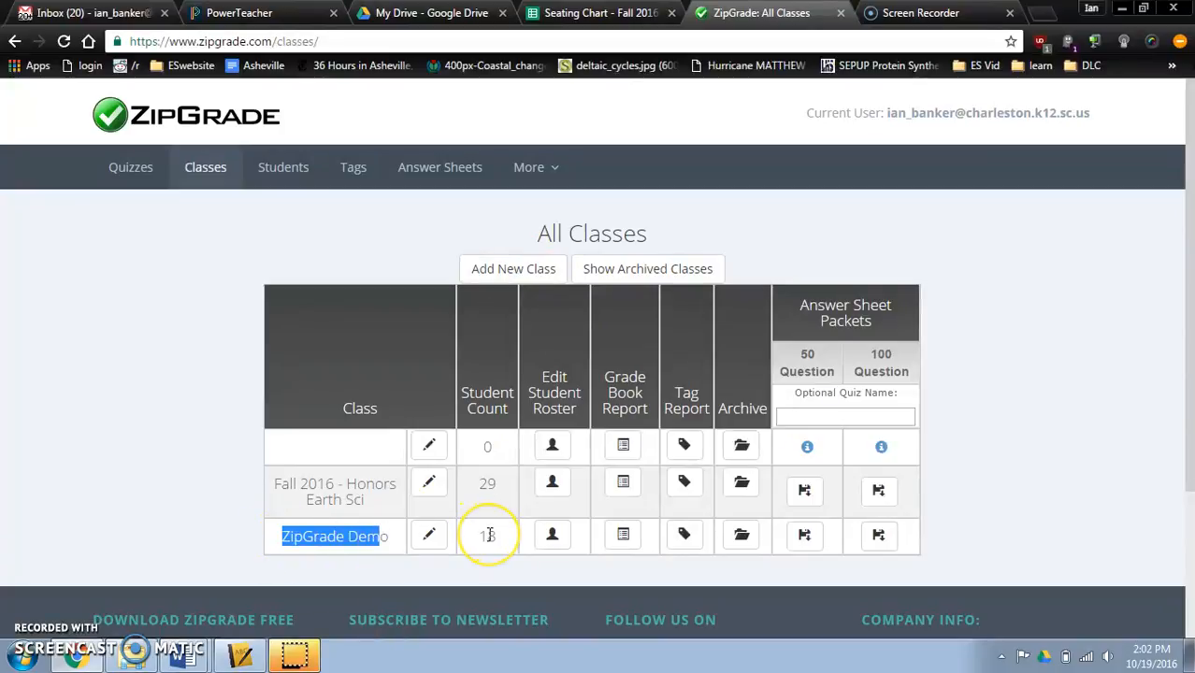
{"action": "left_click", "coordinate": [987, 527]}
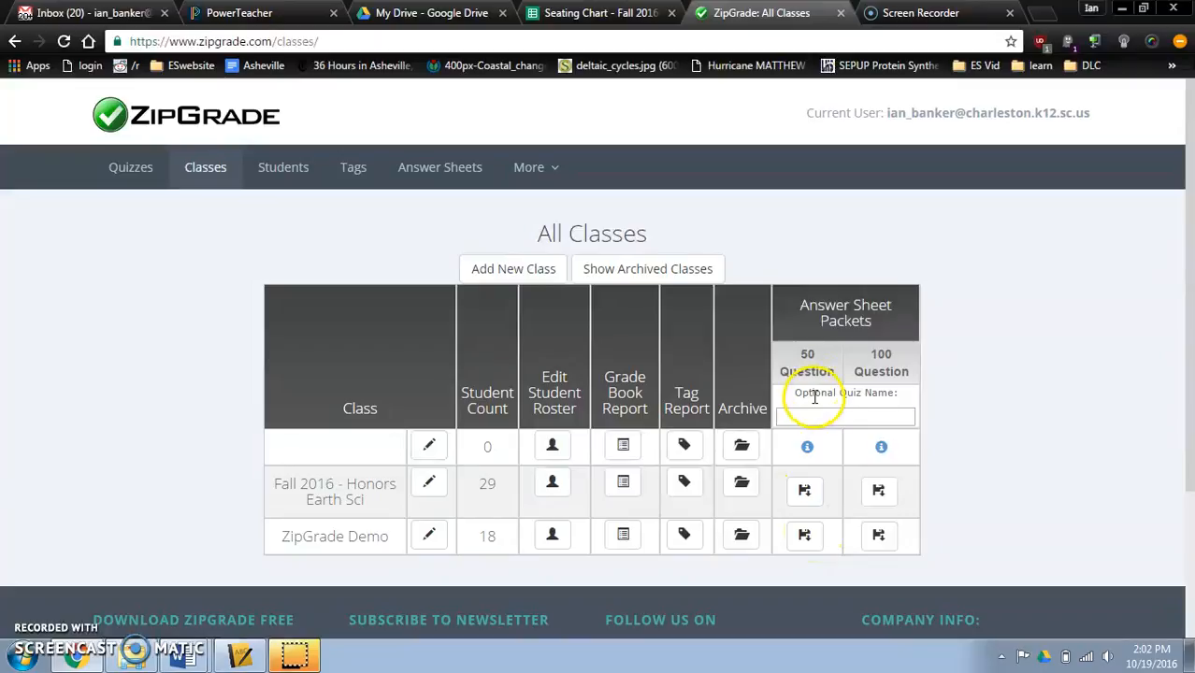
- Download the 50-question answer sheet packet for ZipGrade Demo to the Desktop as ZipGrade Demo - Fall 2016 and open the PDF
{"action": "left_click", "coordinate": [802, 542]}
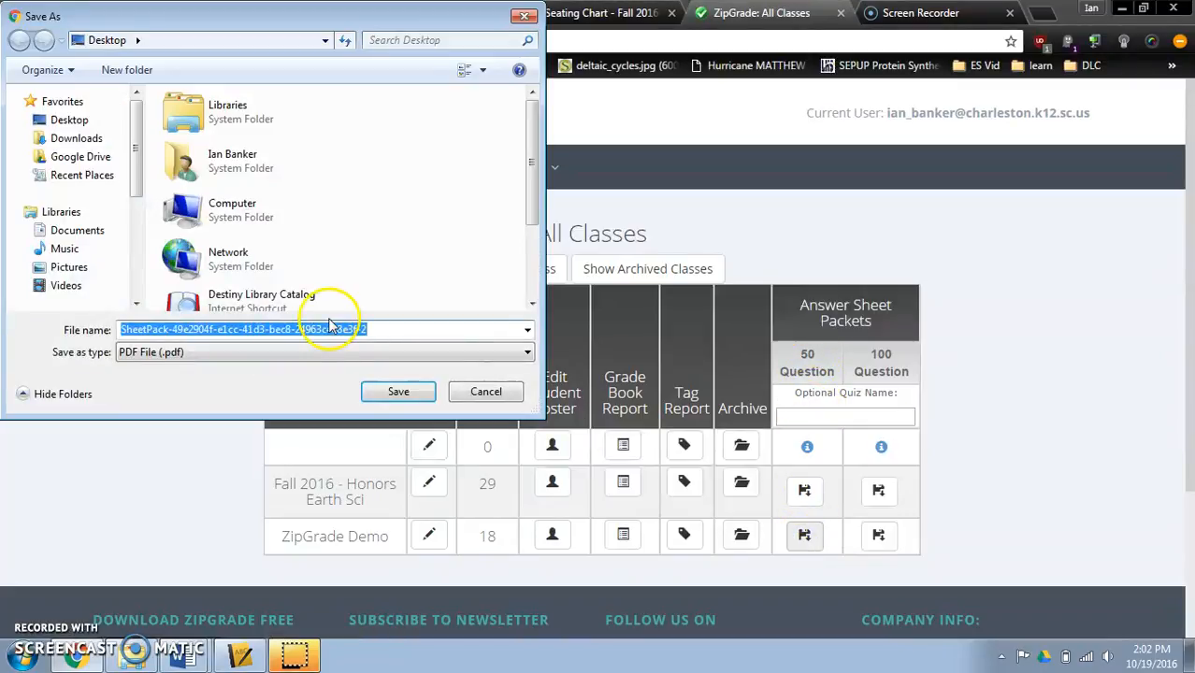
{"action": "left_click", "coordinate": [54, 121]}
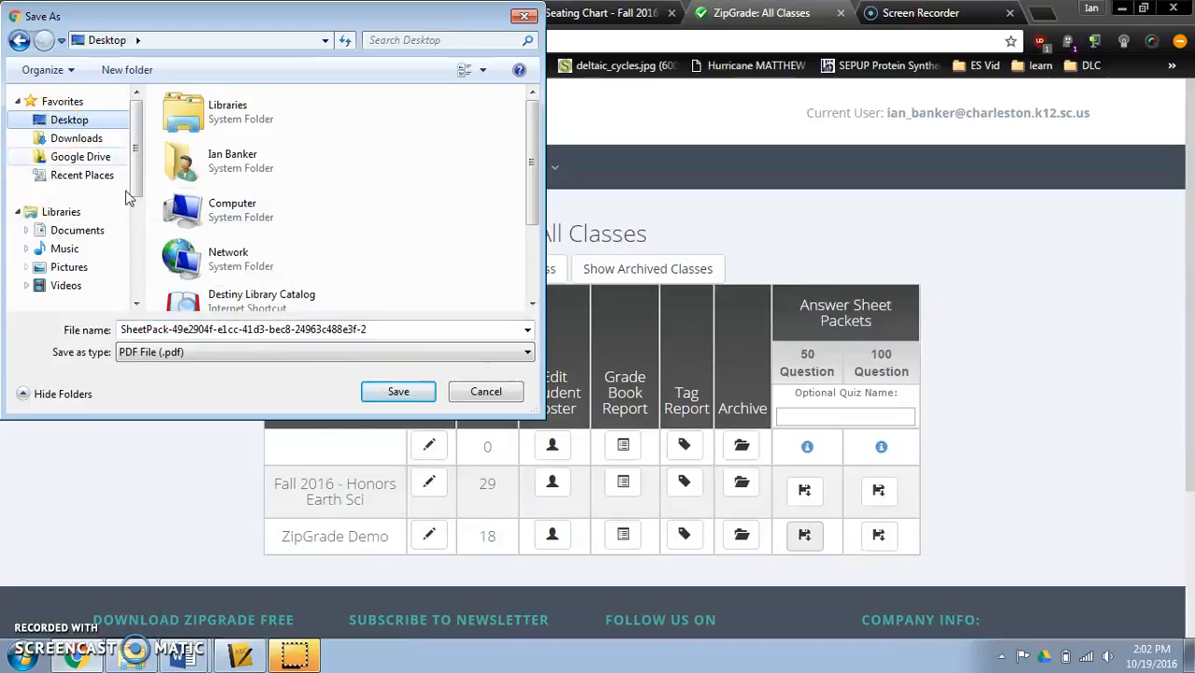
{"action": "left_click", "coordinate": [322, 334]}
{"action": "double_click", "coordinate": [322, 334]}
{"action": "left_click", "coordinate": [398, 329]}
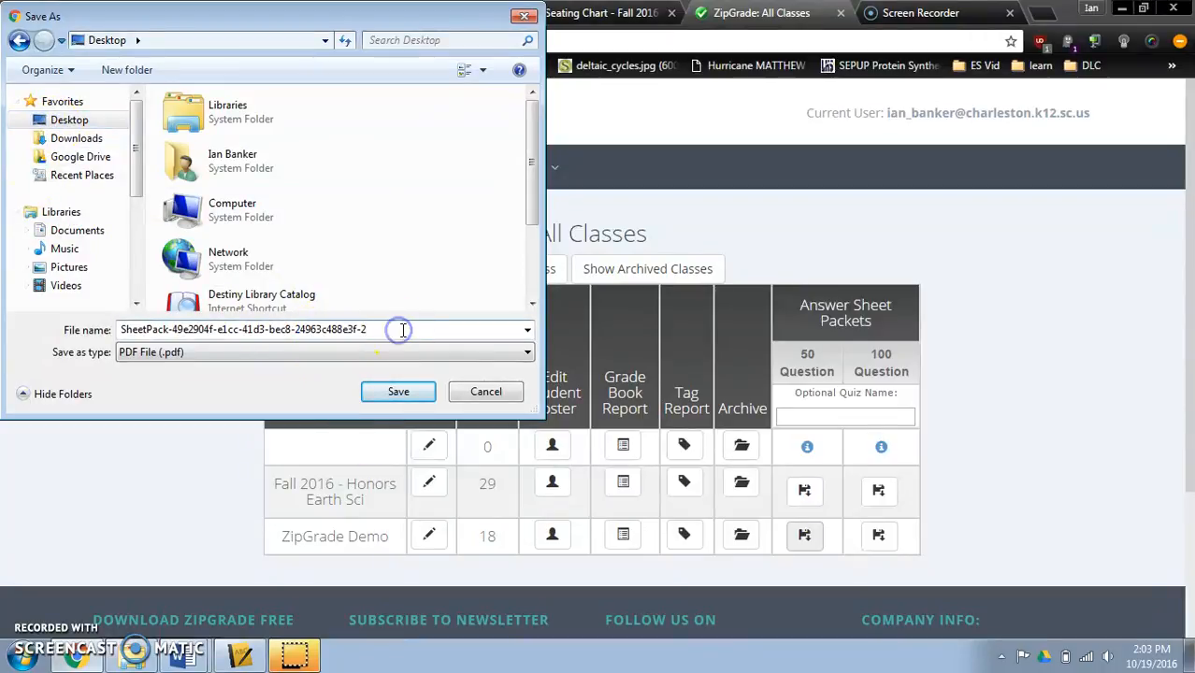
{"action": "left_click_drag", "start_coordinate": [403, 329], "coordinate": [82, 324]}
{"action": "type", "text": "ZipGrade Demo - Fall 2016"}
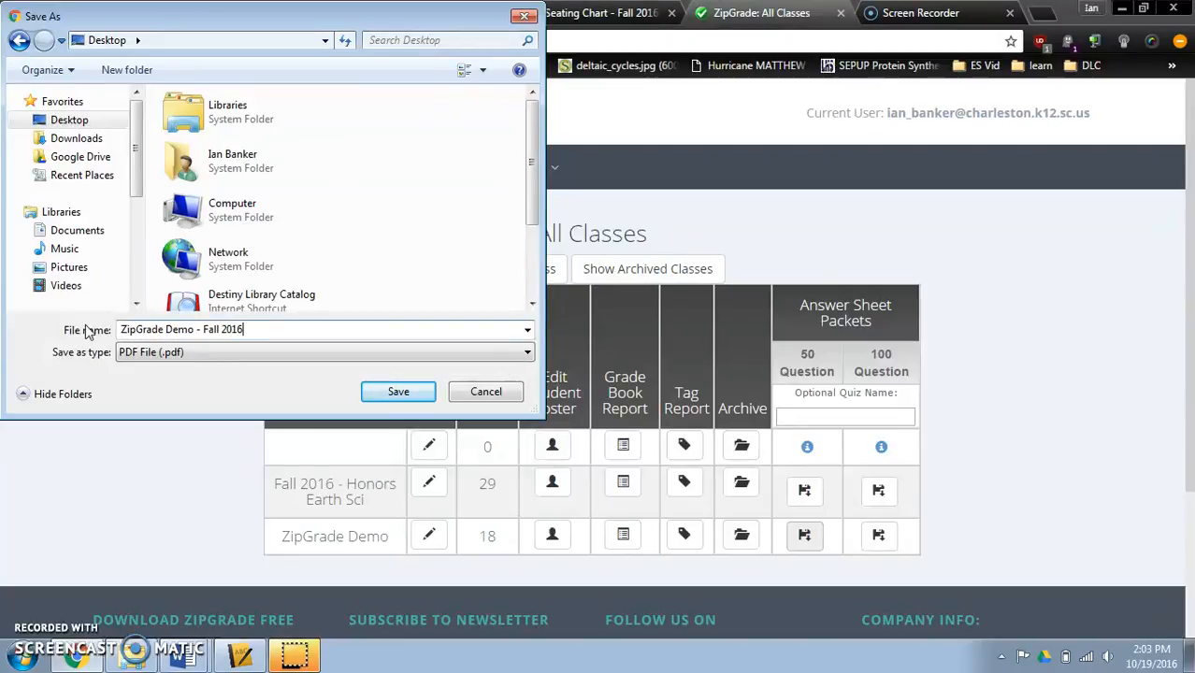
{"action": "key", "text": "Return"}
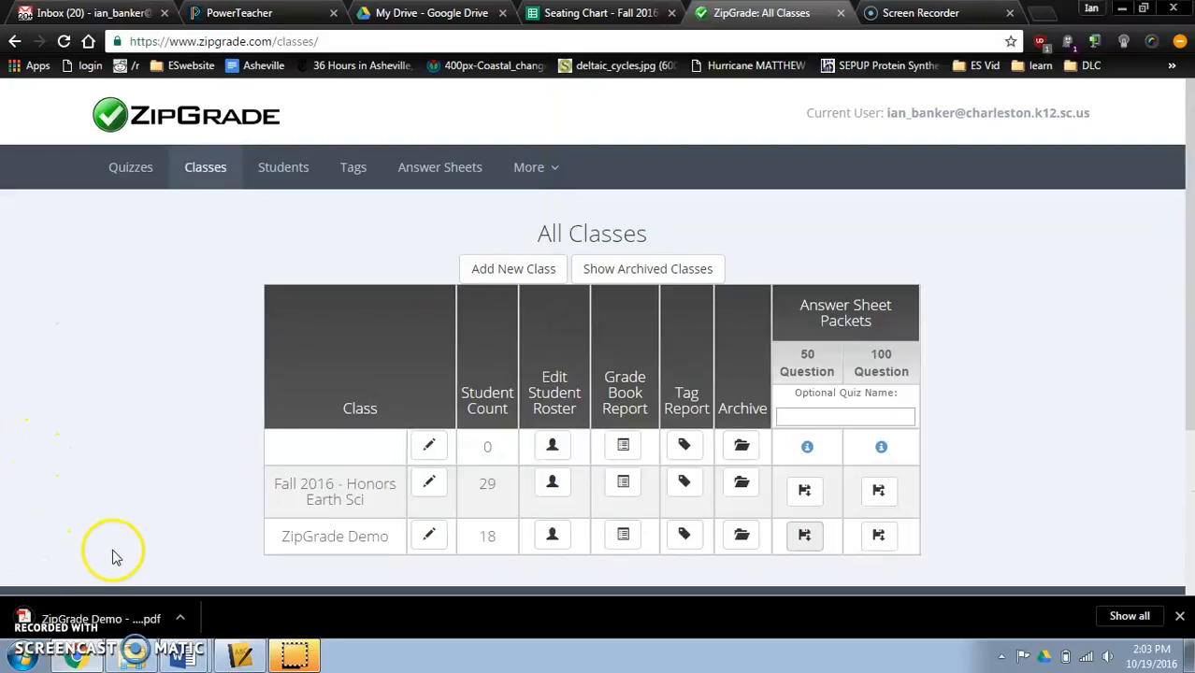
{"action": "left_click", "coordinate": [155, 618]}
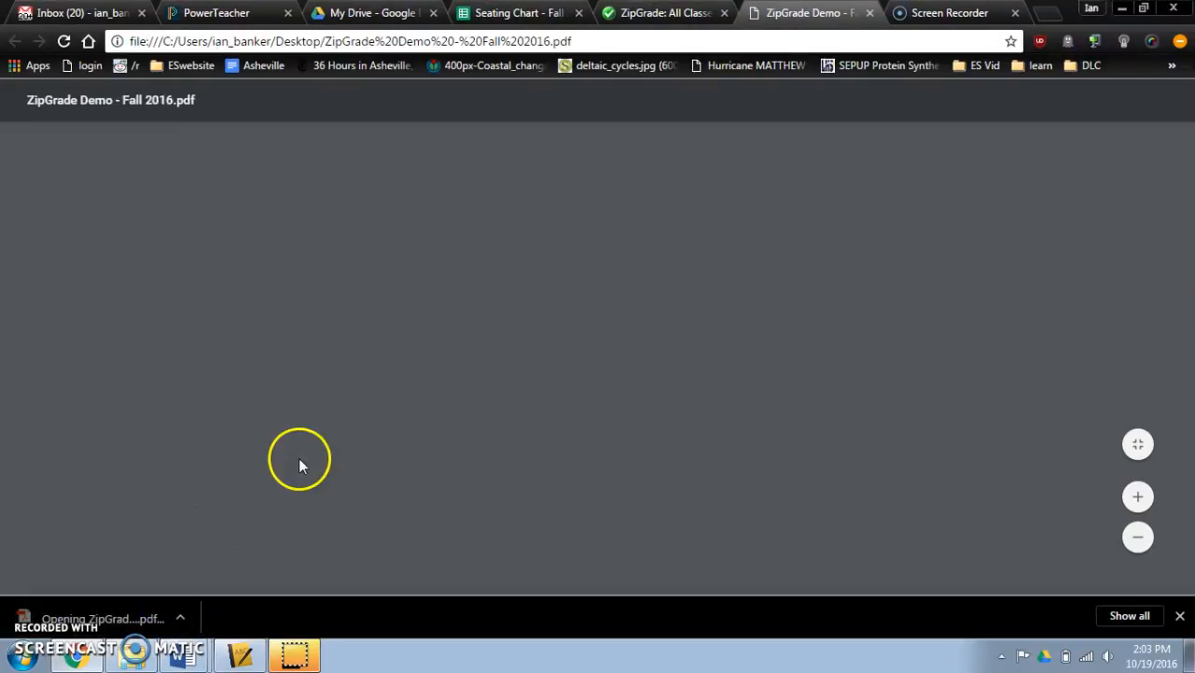